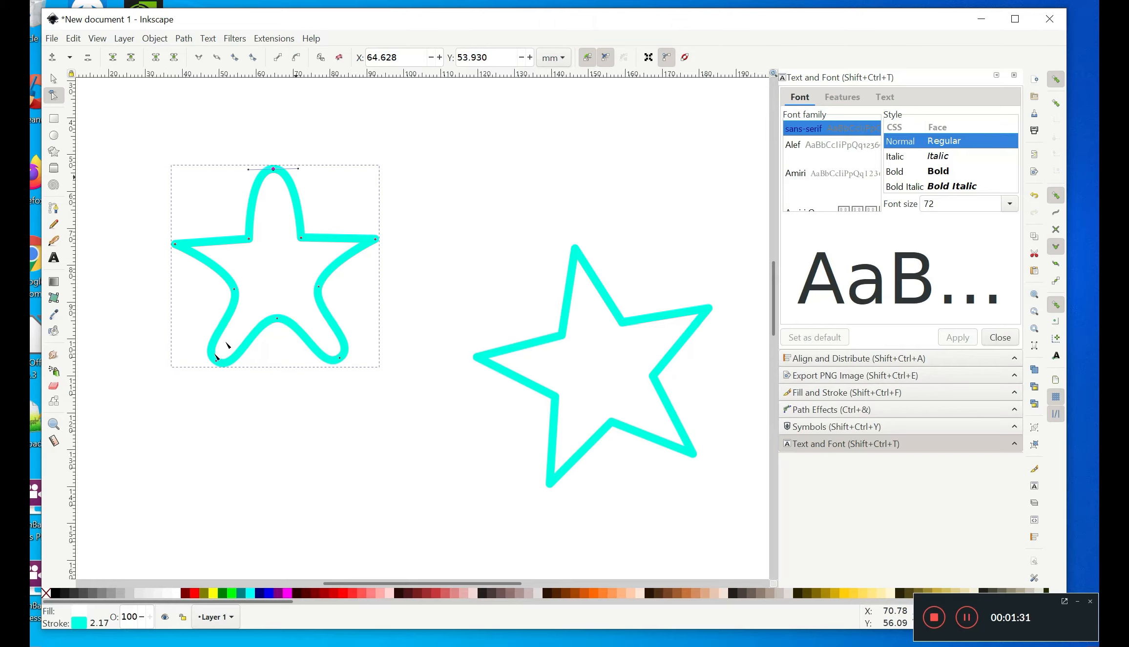
Step: Try converting the segments between the left star's three bottom nodes to straight lines, and undo the conversion
left_click_drag(202, 313, 380, 403)
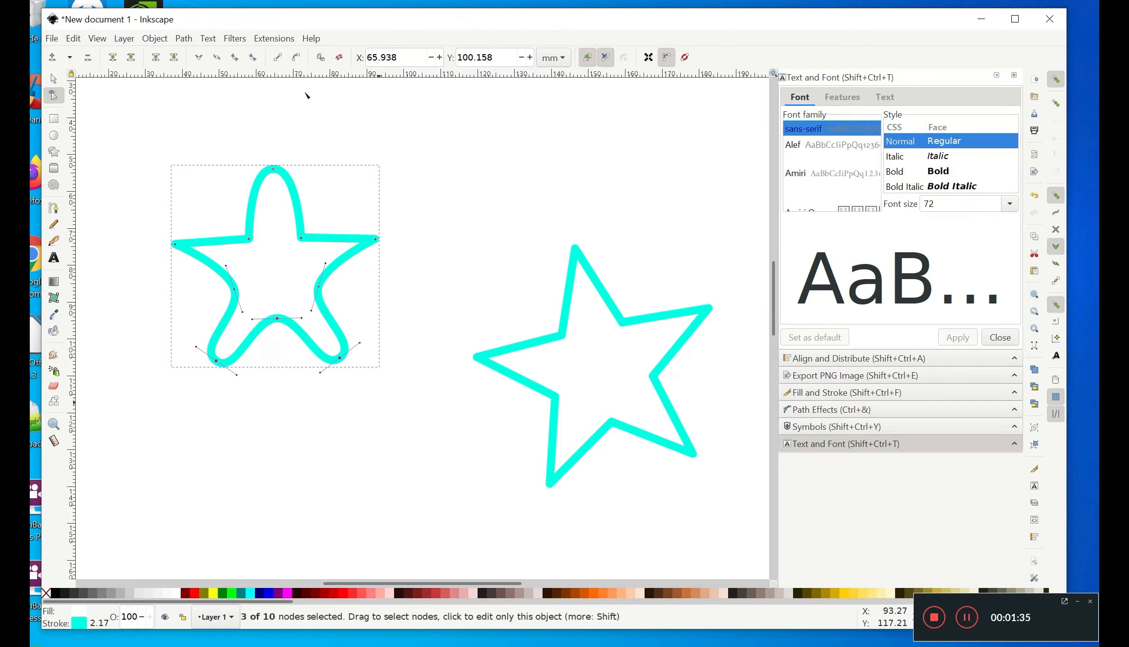
left_click(277, 59)
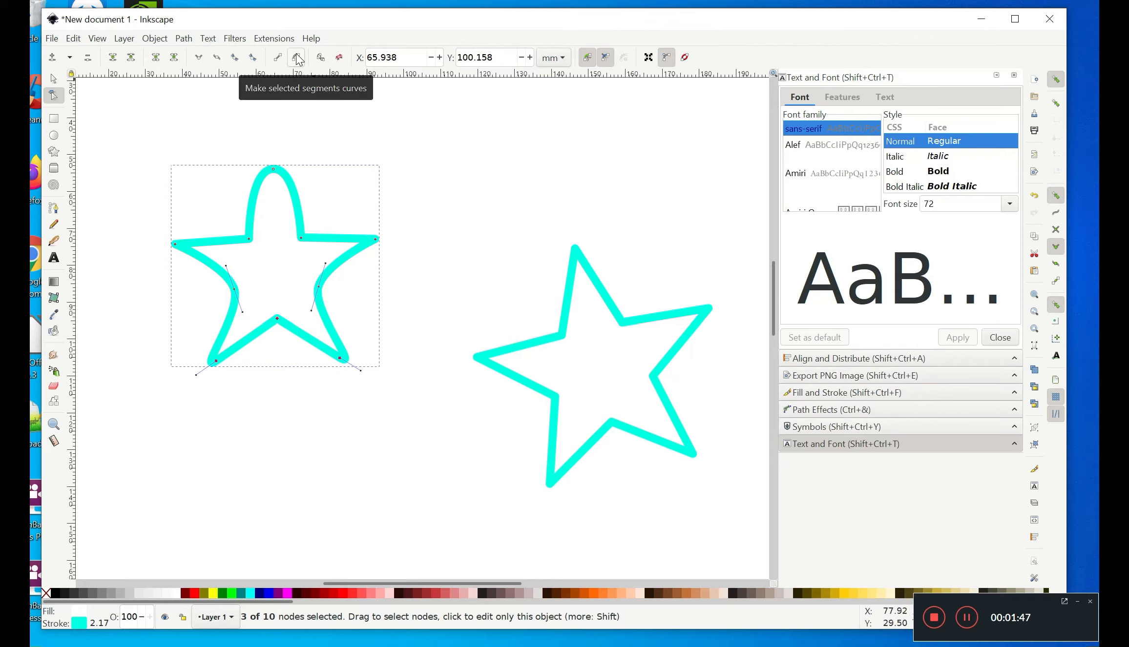
left_click_drag(155, 271, 419, 430)
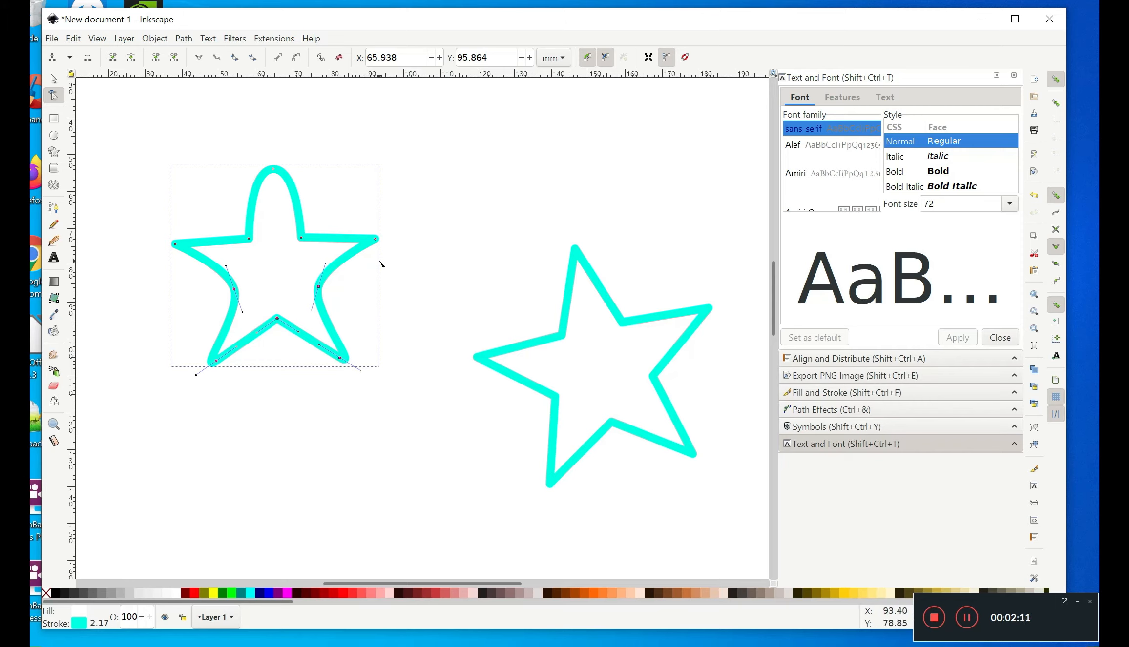
key("ctrl+z")
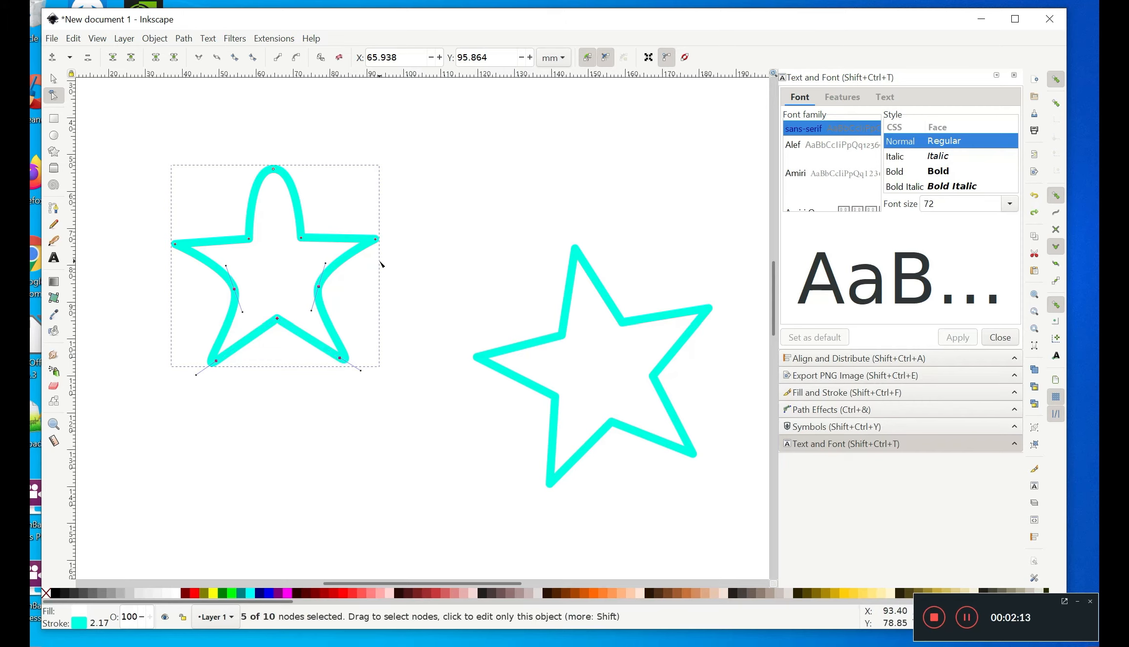
key("ctrl+shift+z")
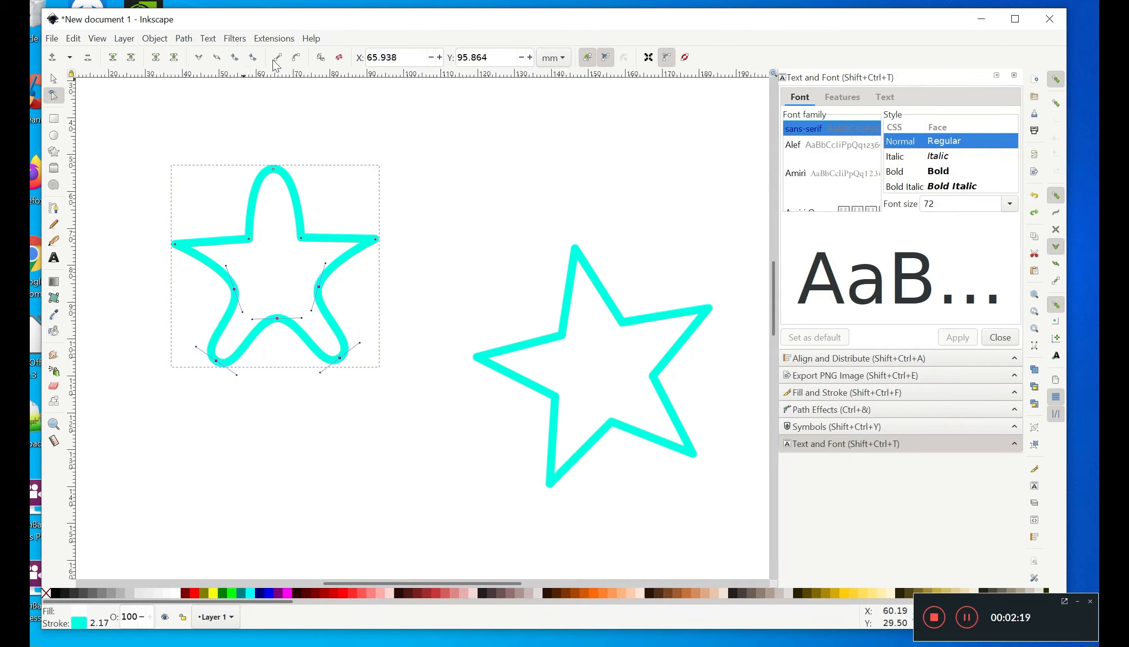
Step: Convert the left star's two bottom segments to lines and back to curves, and bend both by pulling the notch node's handles downward
left_click_drag(185, 309, 378, 416)
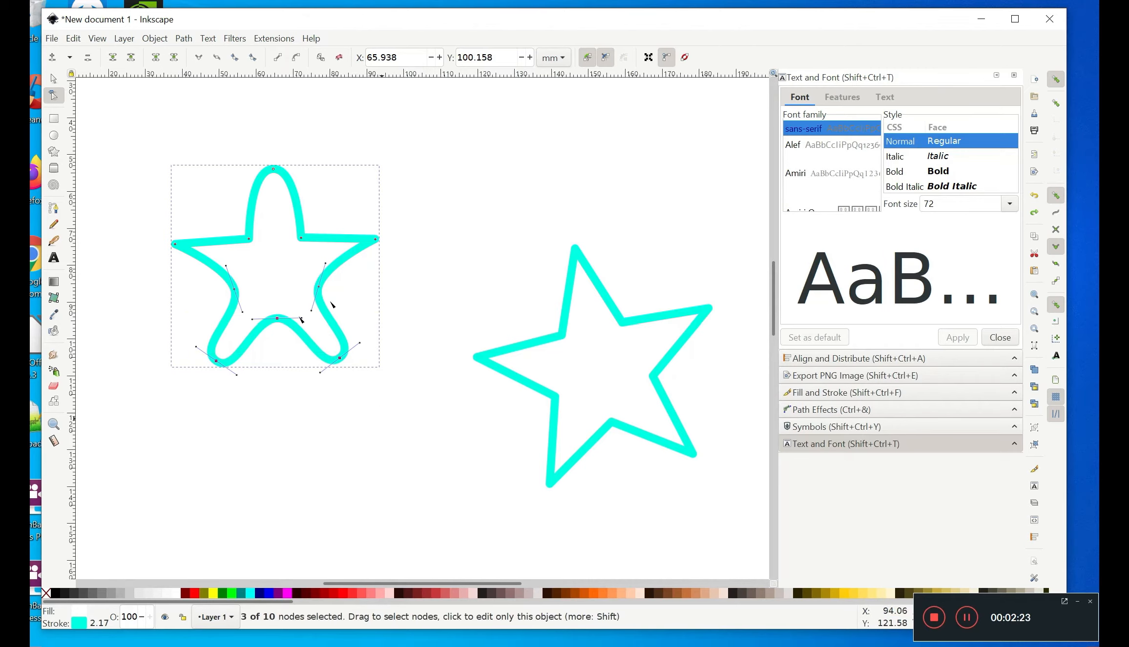
left_click(278, 57)
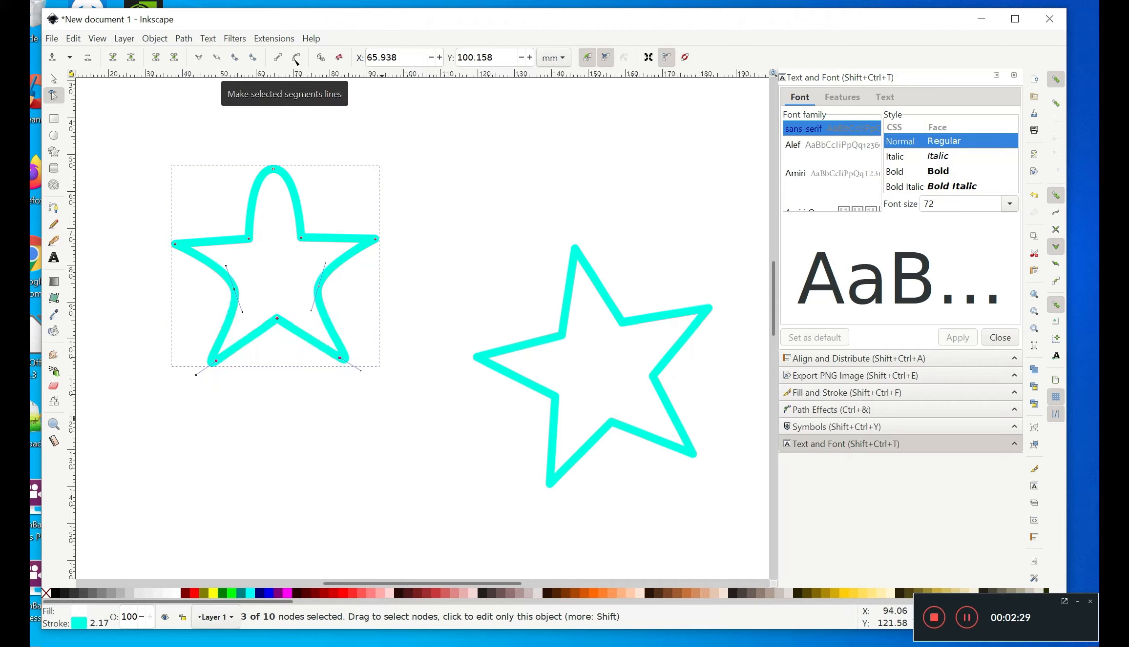
left_click(296, 58)
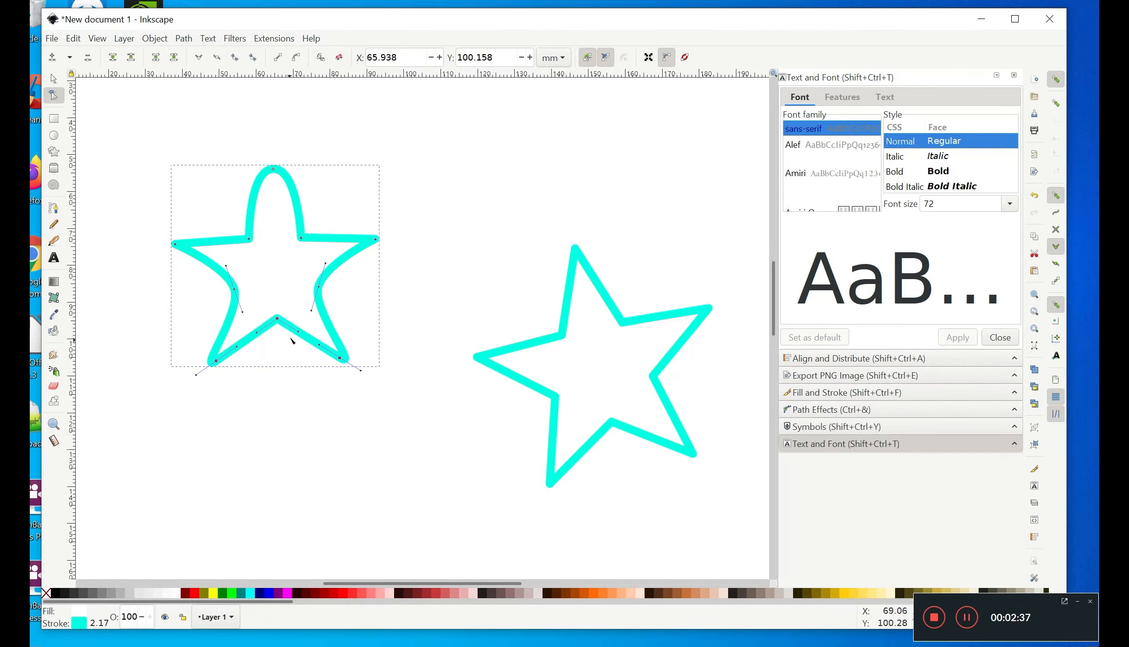
left_click_drag(298, 332, 278, 375)
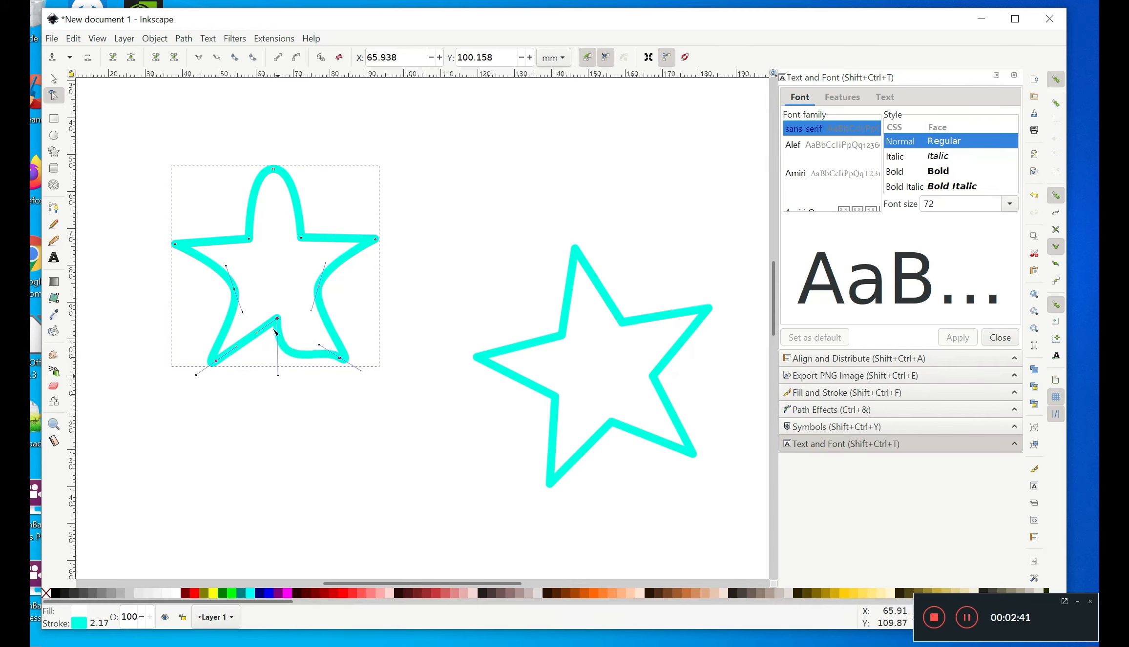
left_click_drag(260, 334, 279, 358)
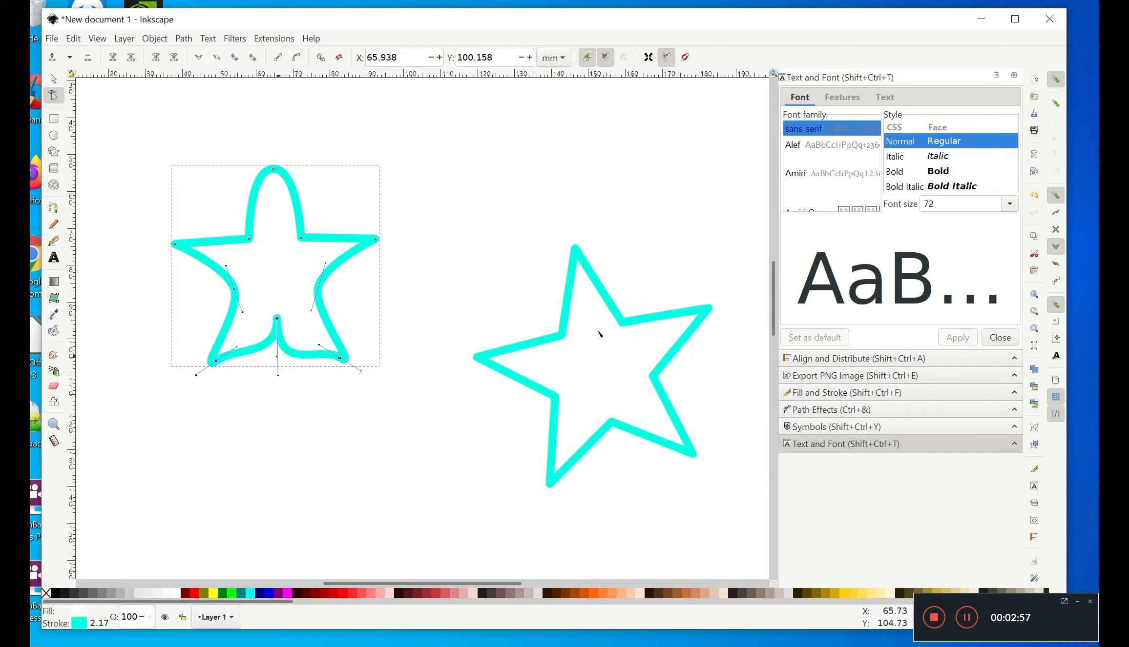
Step: Select the right-hand star and convert the object to an editable path
left_click_drag(458, 212, 743, 521)
left_click_drag(493, 218, 728, 513)
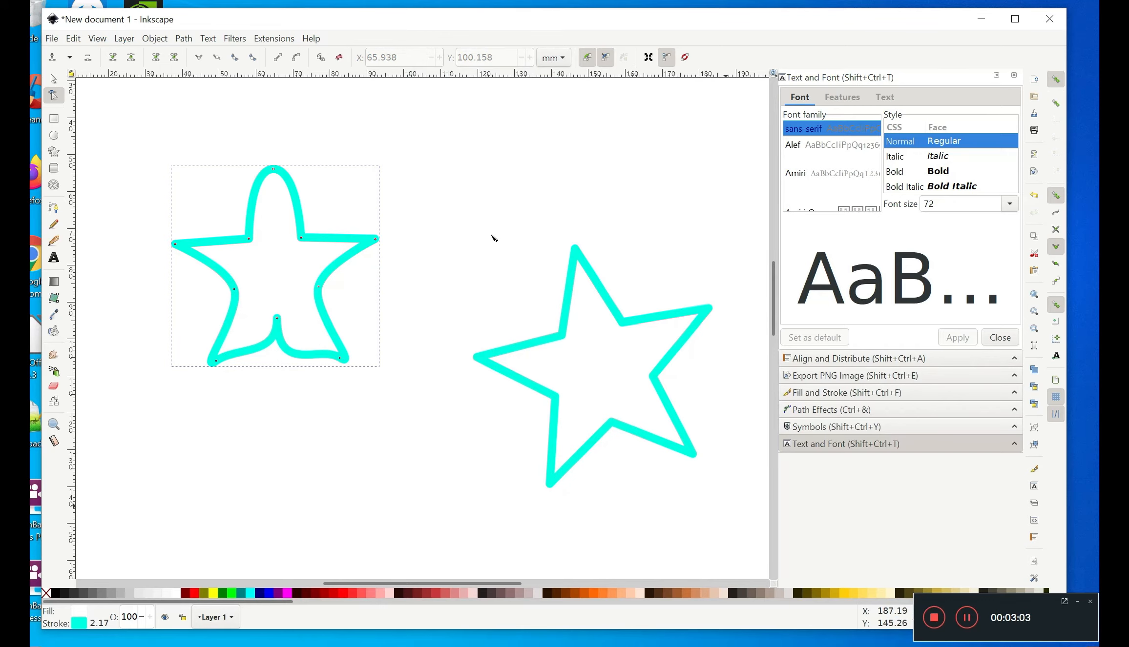
left_click_drag(469, 219, 732, 497)
left_click_drag(469, 205, 735, 490)
left_click(601, 370)
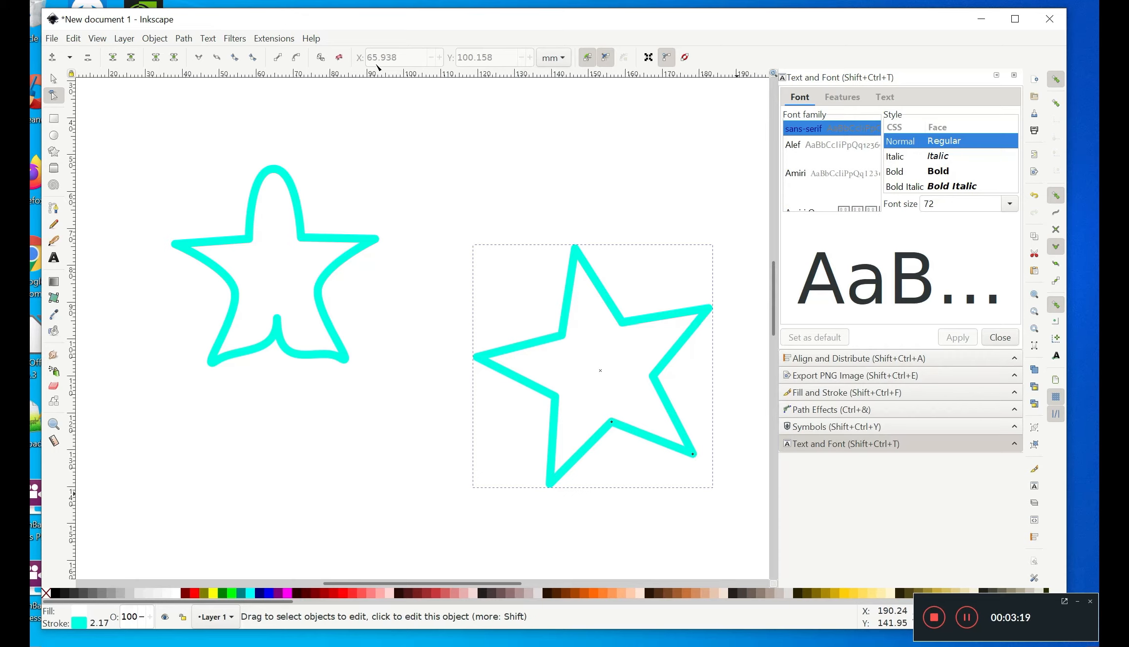
left_click(184, 40)
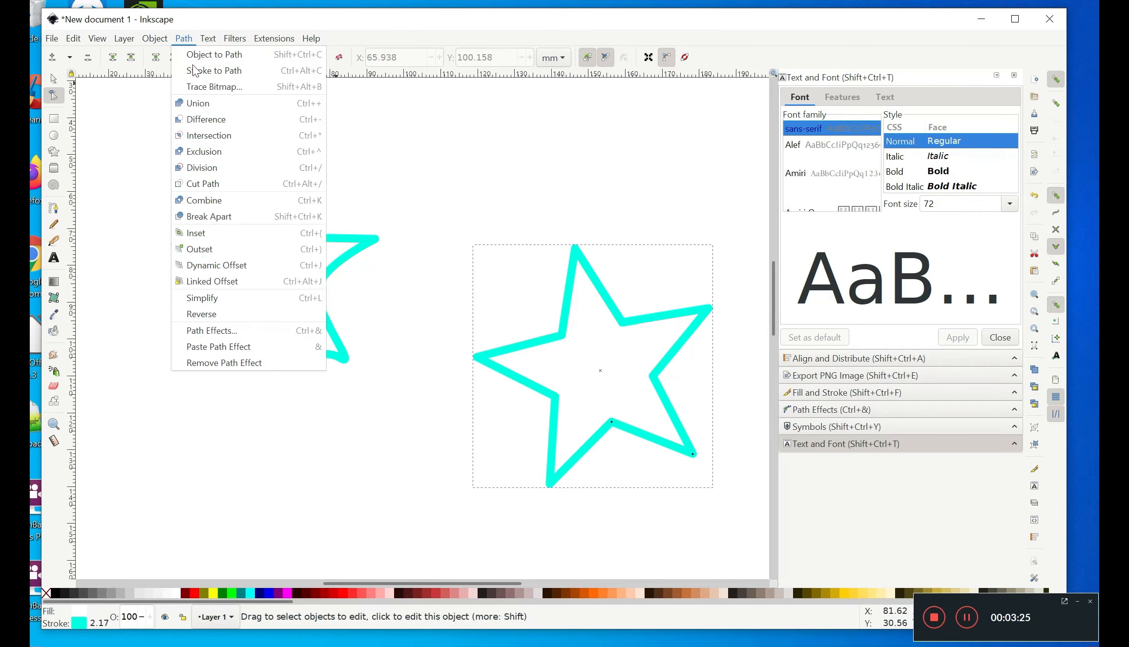
left_click(386, 137)
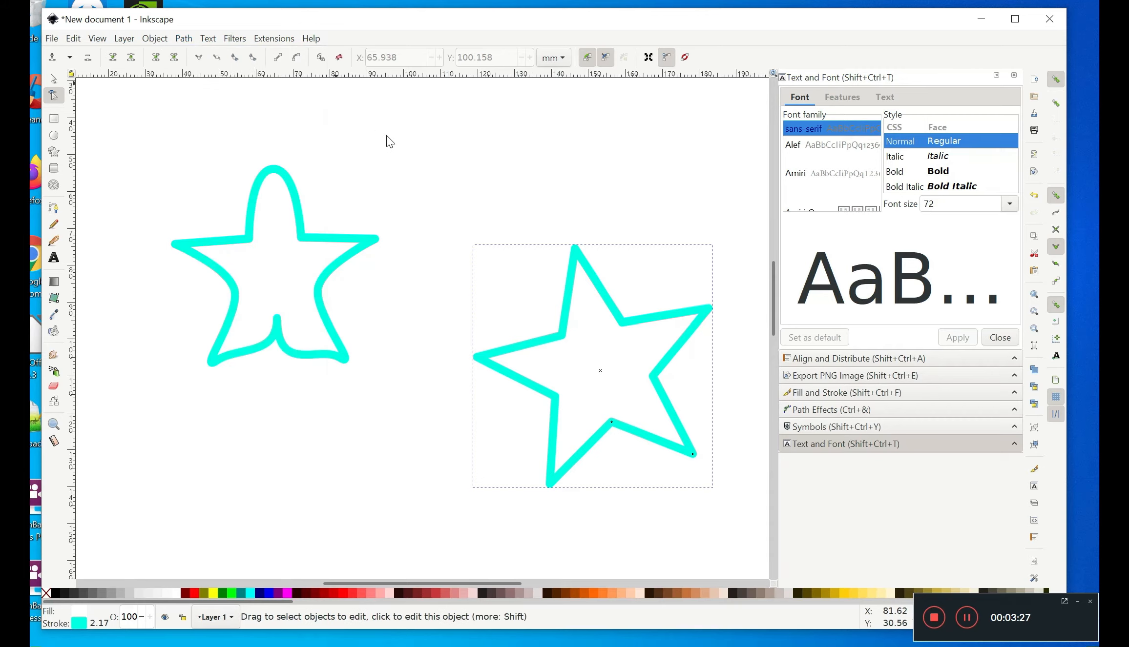
left_click(319, 57)
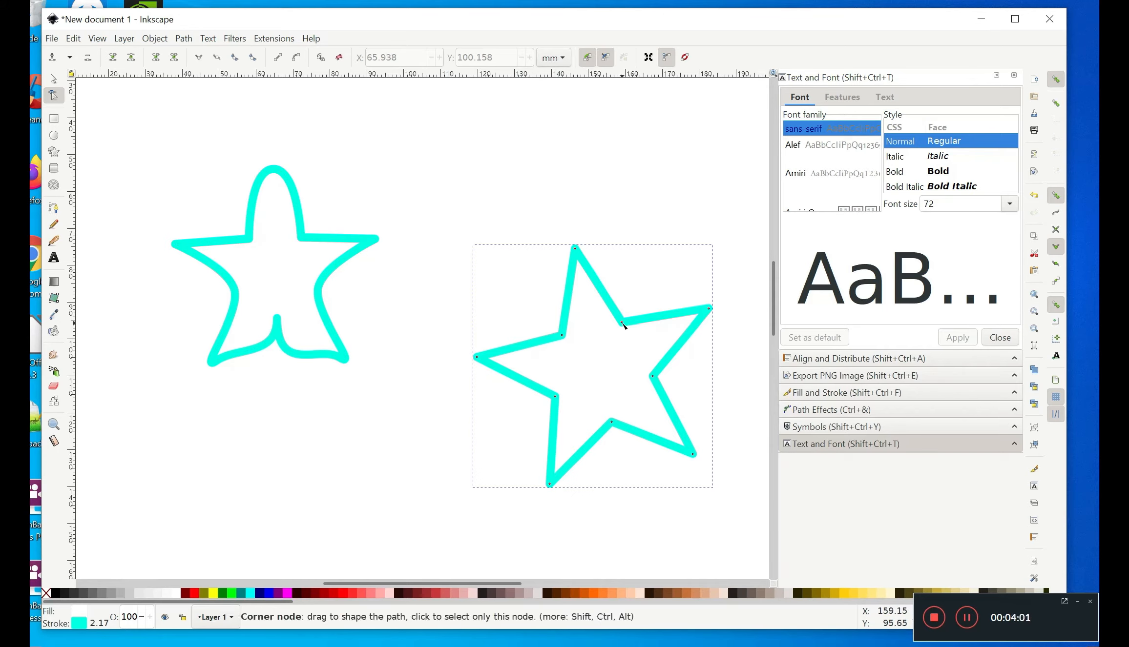
Step: Try moving the right star's top tip and the notch beside it outward, and undo the moves and the path conversion
left_click_drag(621, 323, 634, 303)
mouse_move(575, 248)
left_mouse_down()
mouse_move(592, 314)
mouse_move(580, 227)
left_mouse_up()
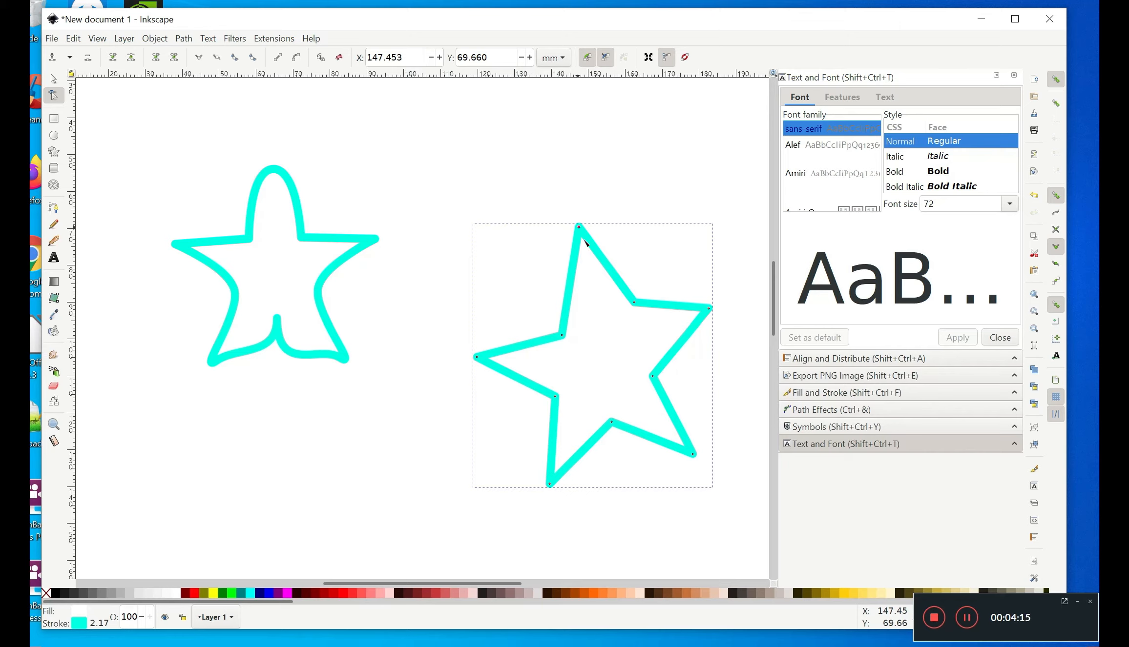
key("ctrl+z")
key("ctrl+z")
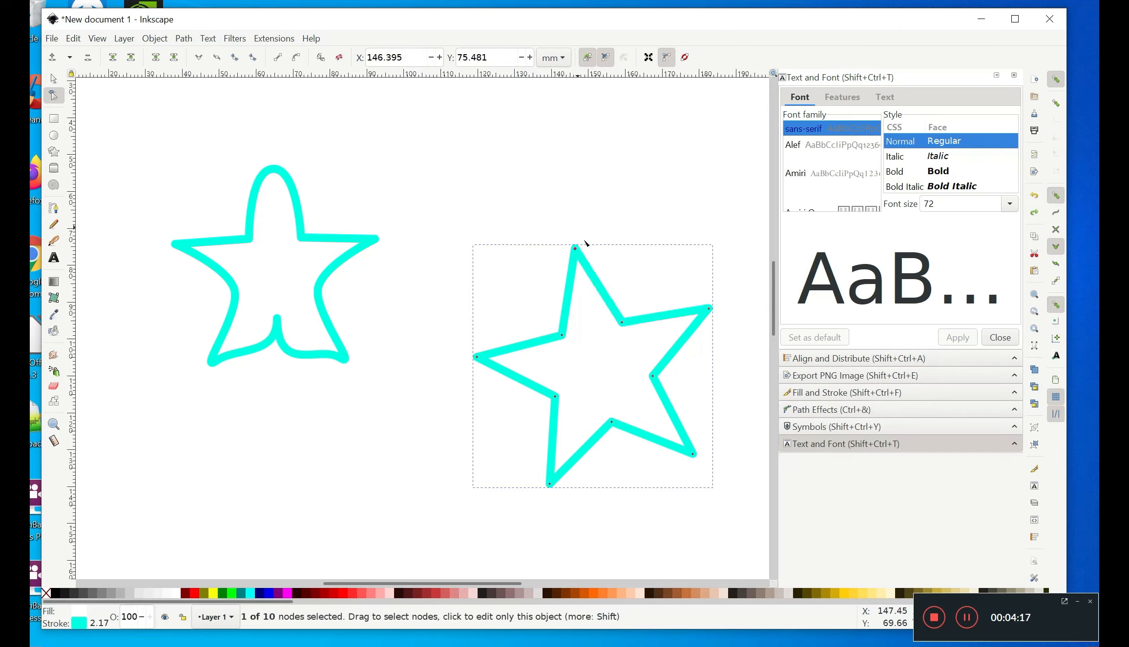
left_click(585, 243)
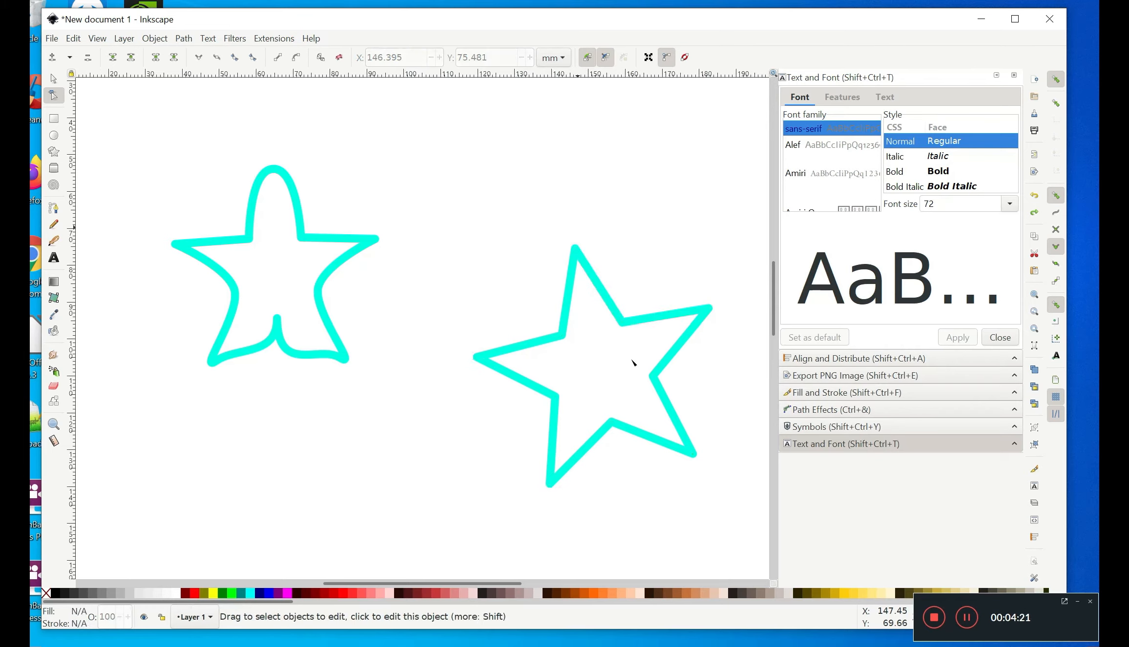
Step: Select the right-hand star again and convert its stroke to a path
left_click(594, 344)
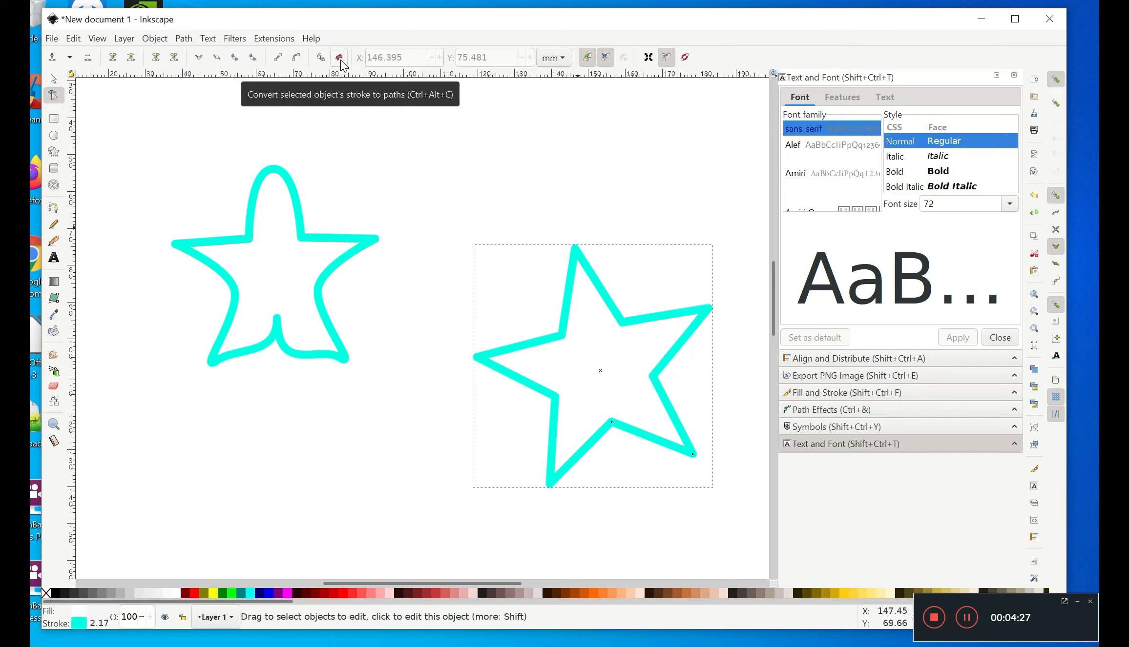
left_click(183, 38)
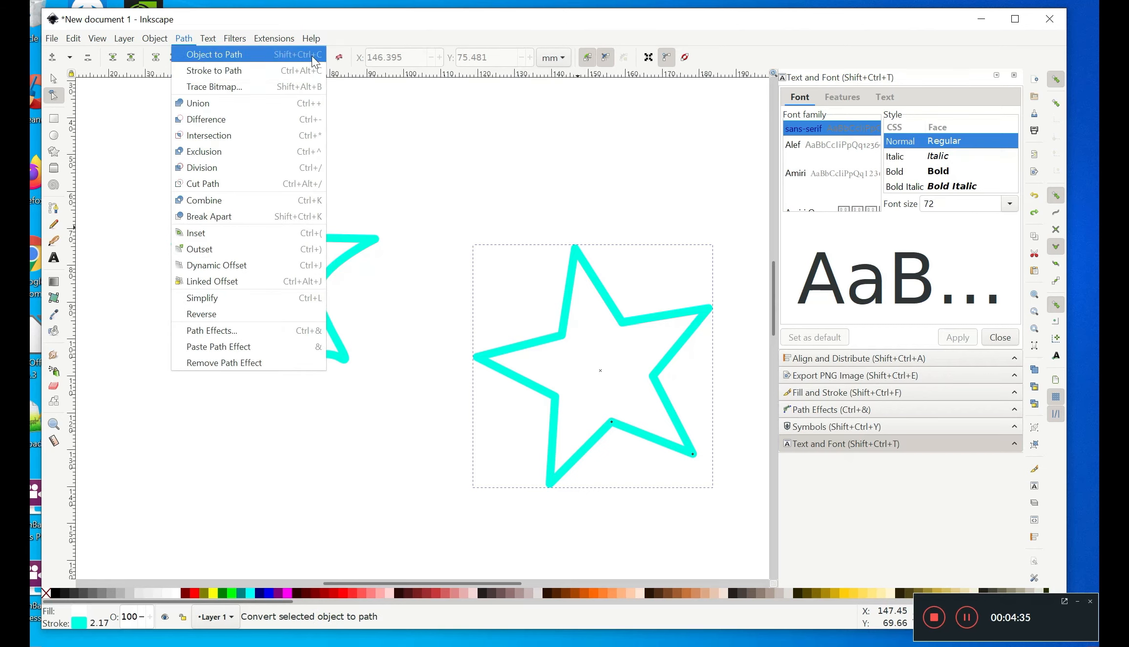
left_click(340, 61)
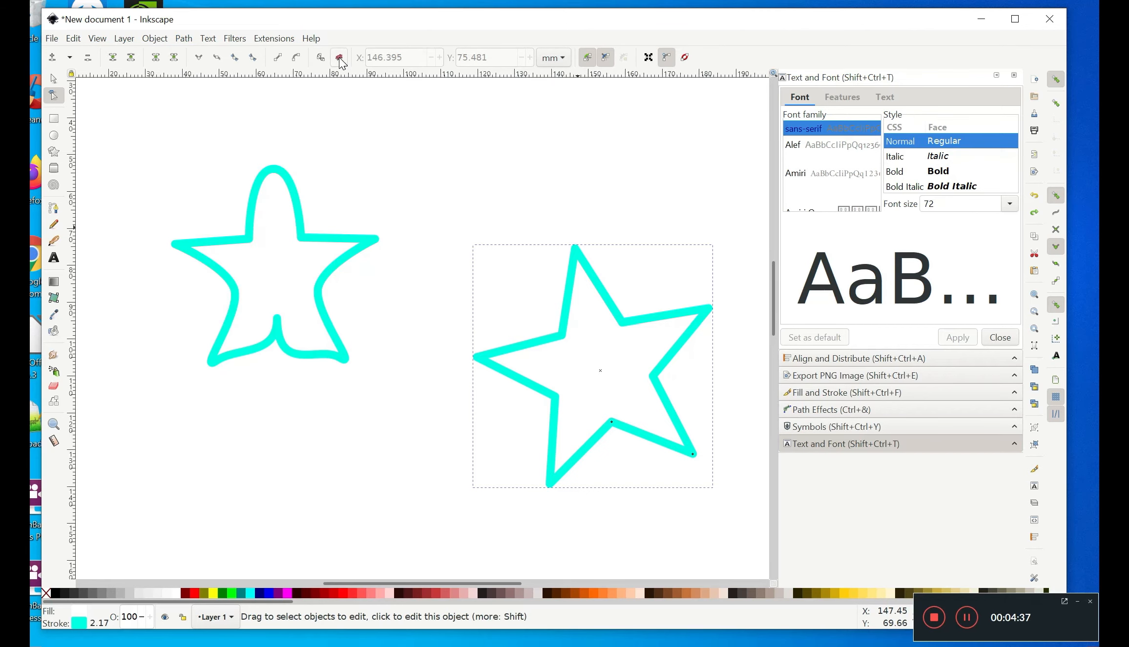
left_click(340, 60)
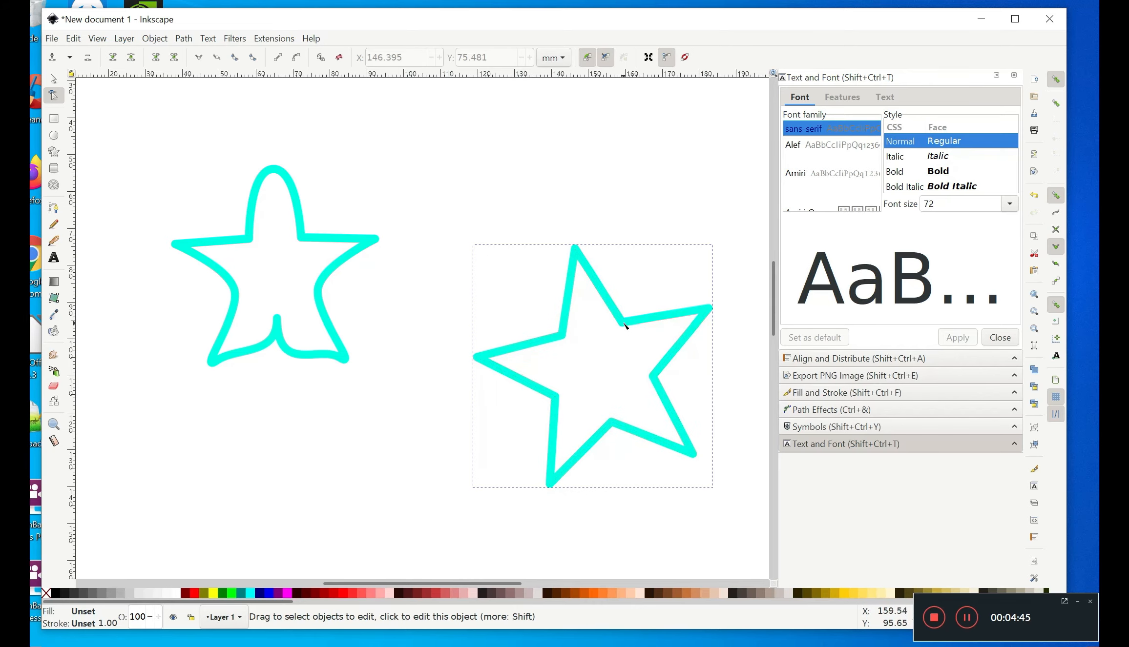
Step: Reshape the converted star outline by moving notch nodes to about (166.4, 81.5) and (179.5, 111.1) mm and distorting the bottom notch inward
left_click_drag(618, 316, 625, 304)
left_click(604, 299)
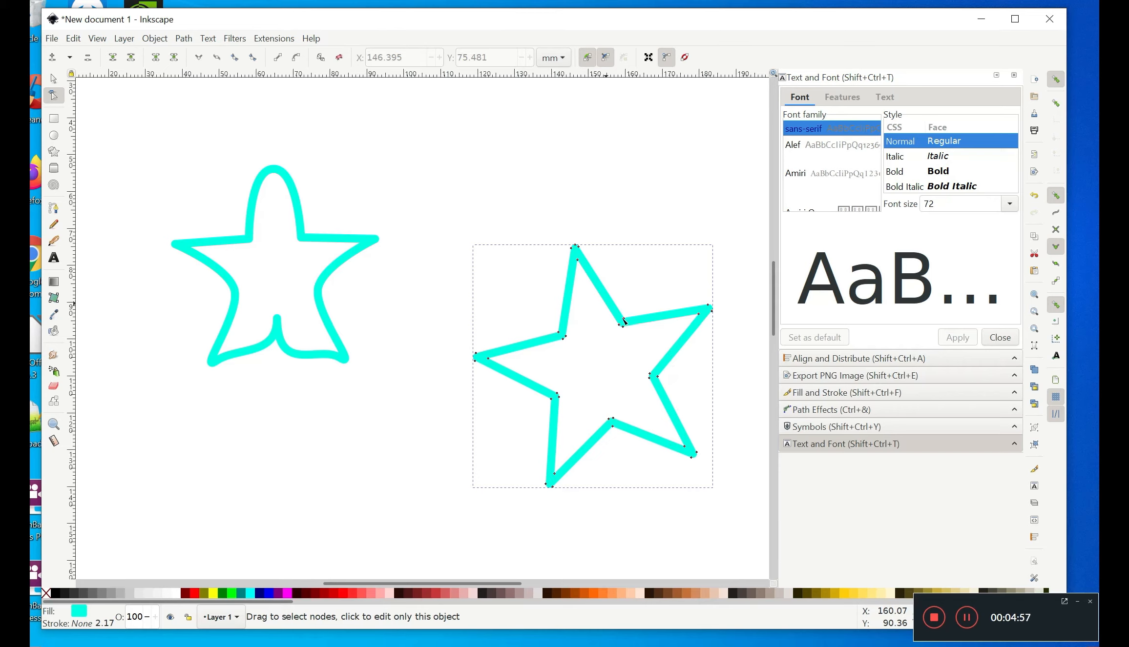
left_click_drag(625, 322, 649, 274)
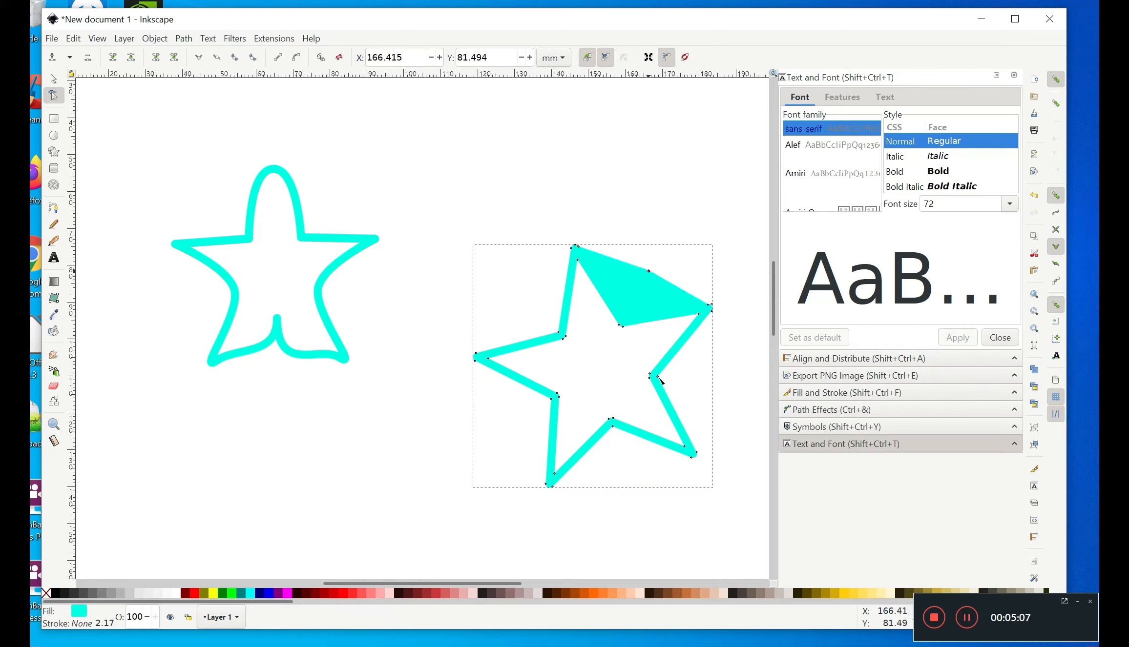
left_click_drag(659, 377, 698, 380)
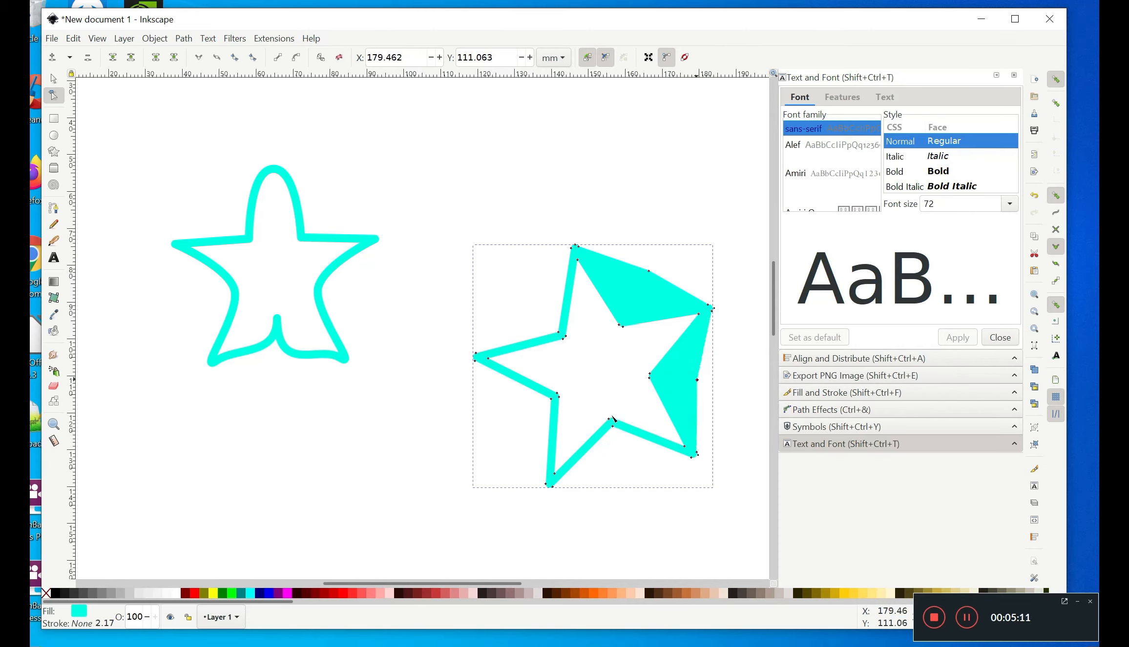
left_click_drag(614, 421, 579, 395)
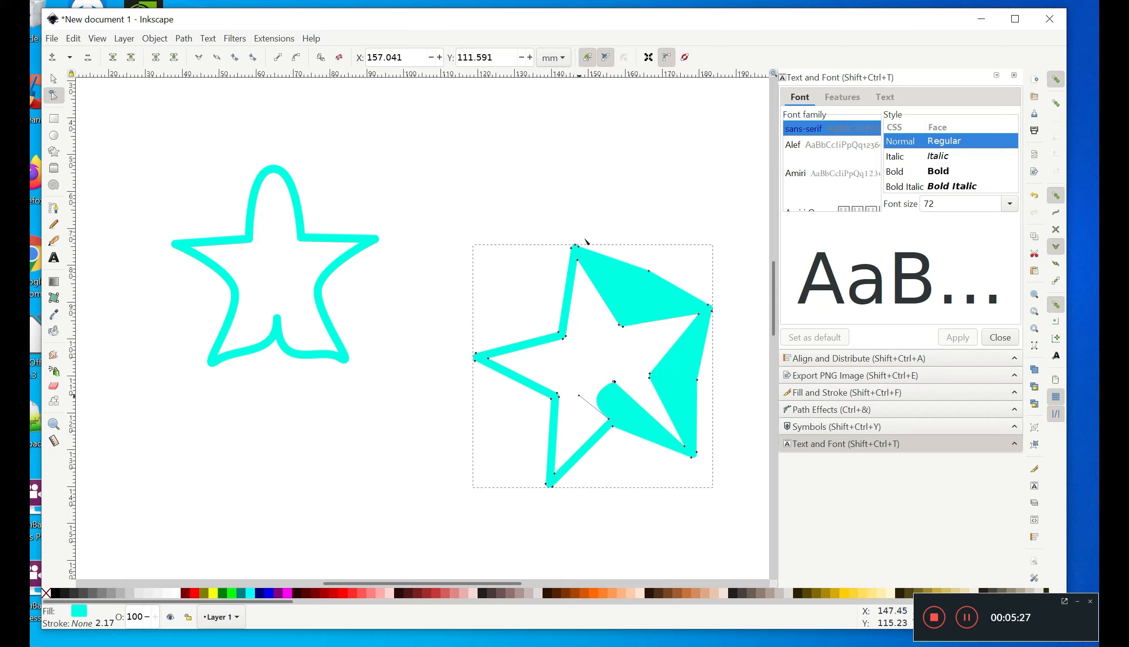
left_click(564, 60)
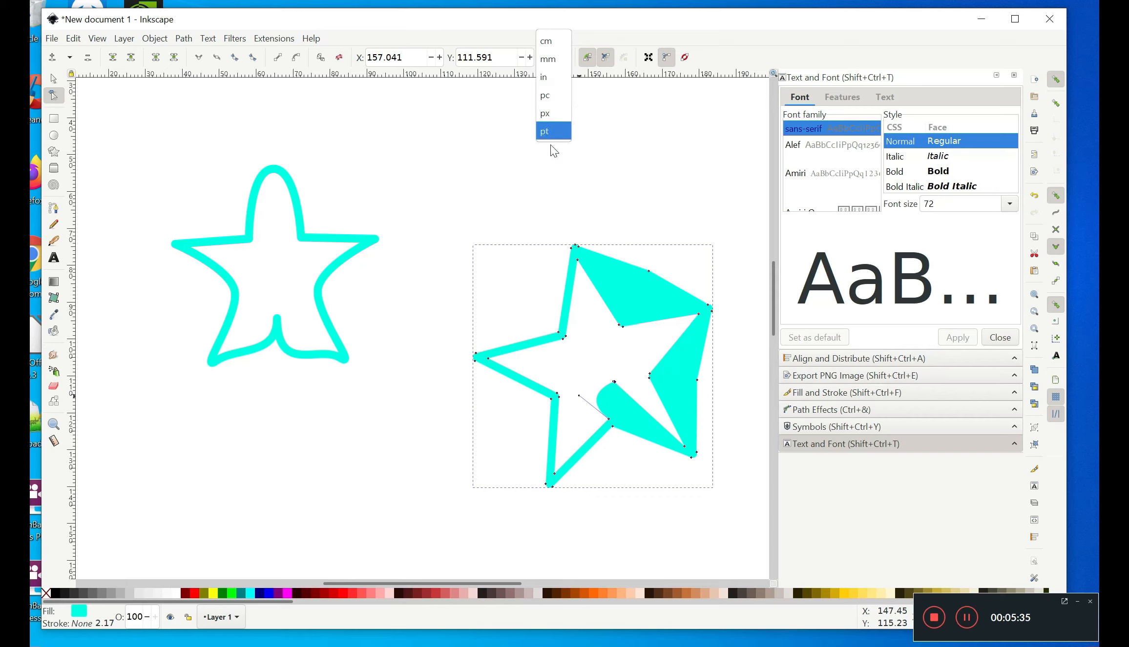
left_click(549, 59)
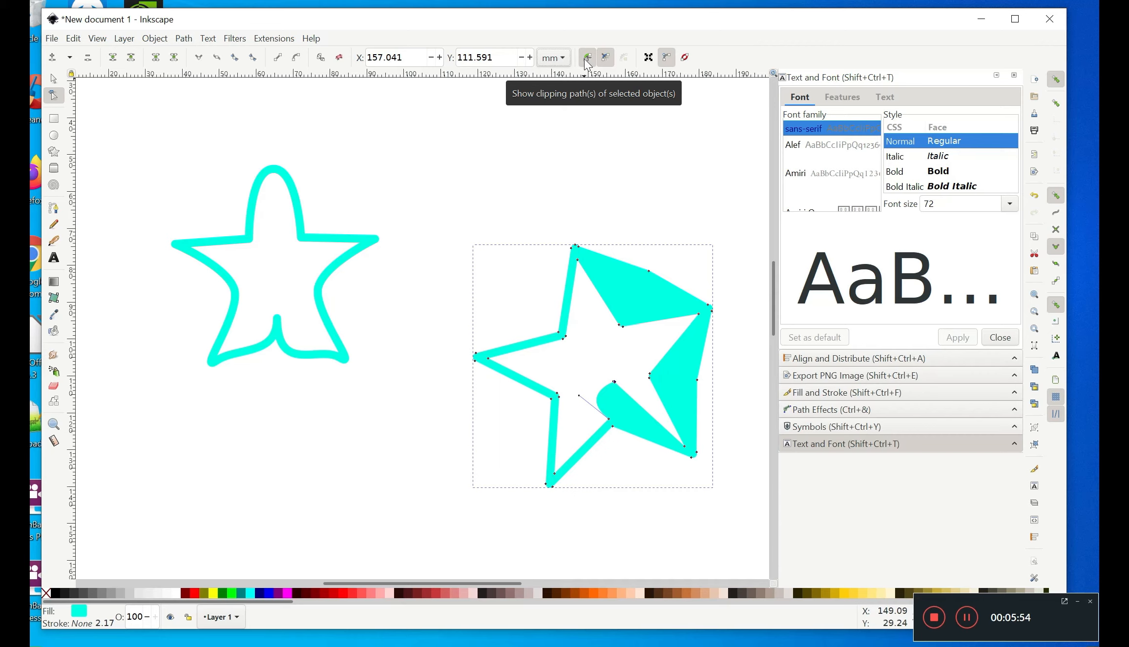
Step: Draw a rounded rectangle about 58.5 × 28.4 mm over the left star
left_click(54, 118)
left_click_drag(184, 182, 406, 286)
Step: Try a second rounded rectangle about 72.9 × 13 mm above the first one, and undo it
left_click_drag(396, 191, 120, 136)
key("Escape")
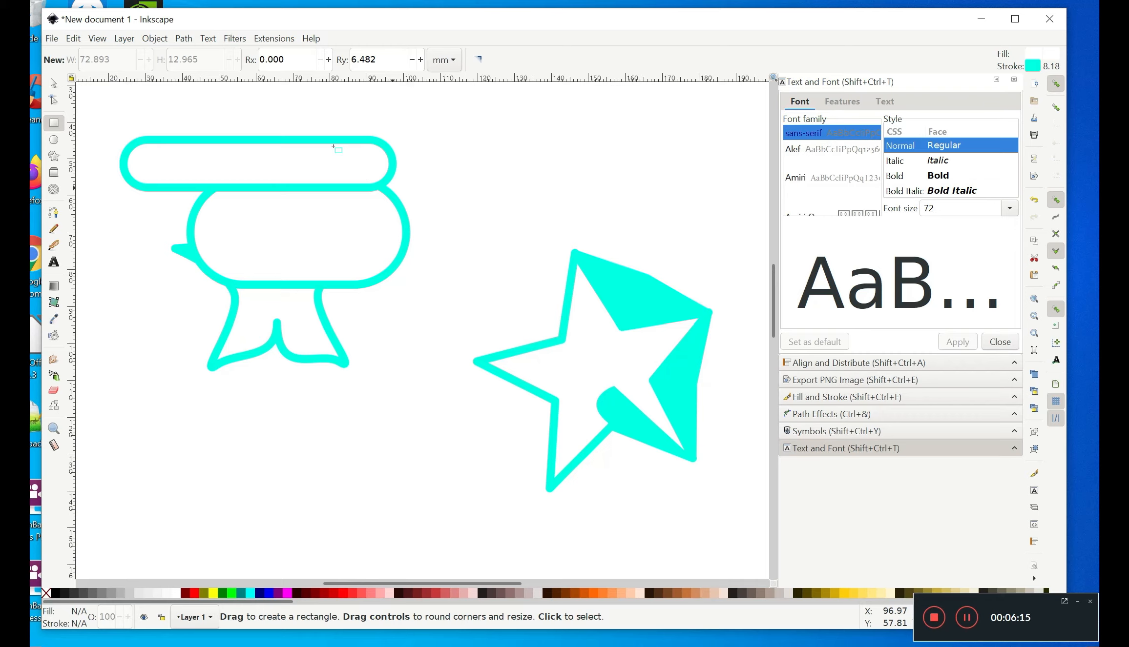
key("ctrl")
key("ctrl+z")
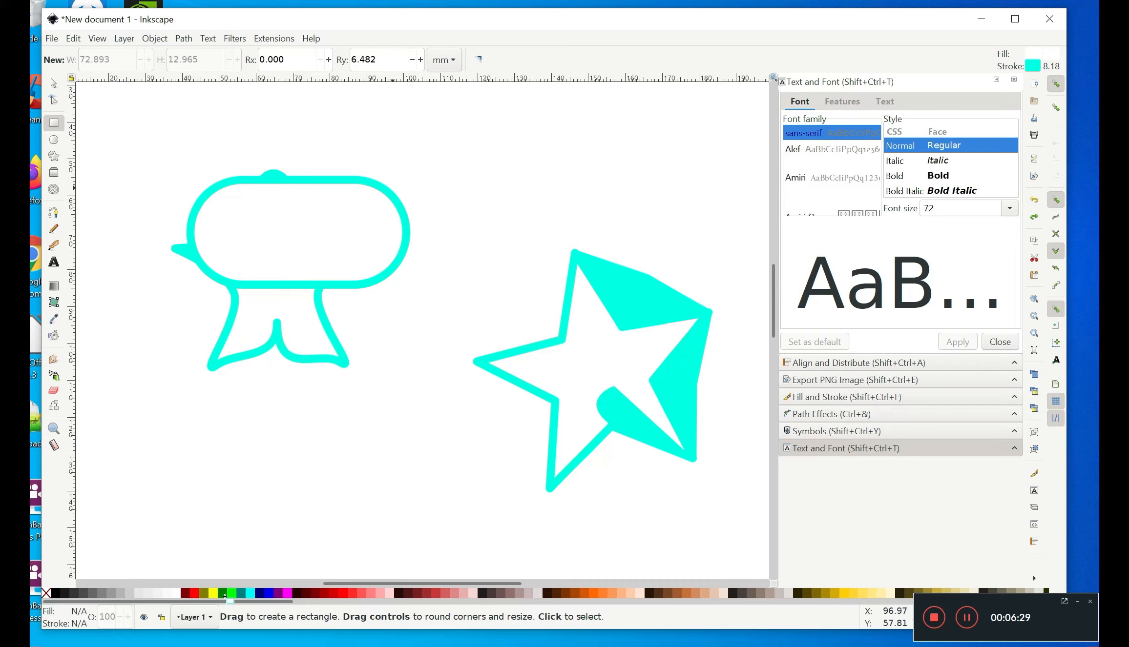
Step: Fill the rounded rectangle over the left star with Lime (#00FF00)
left_click(259, 283)
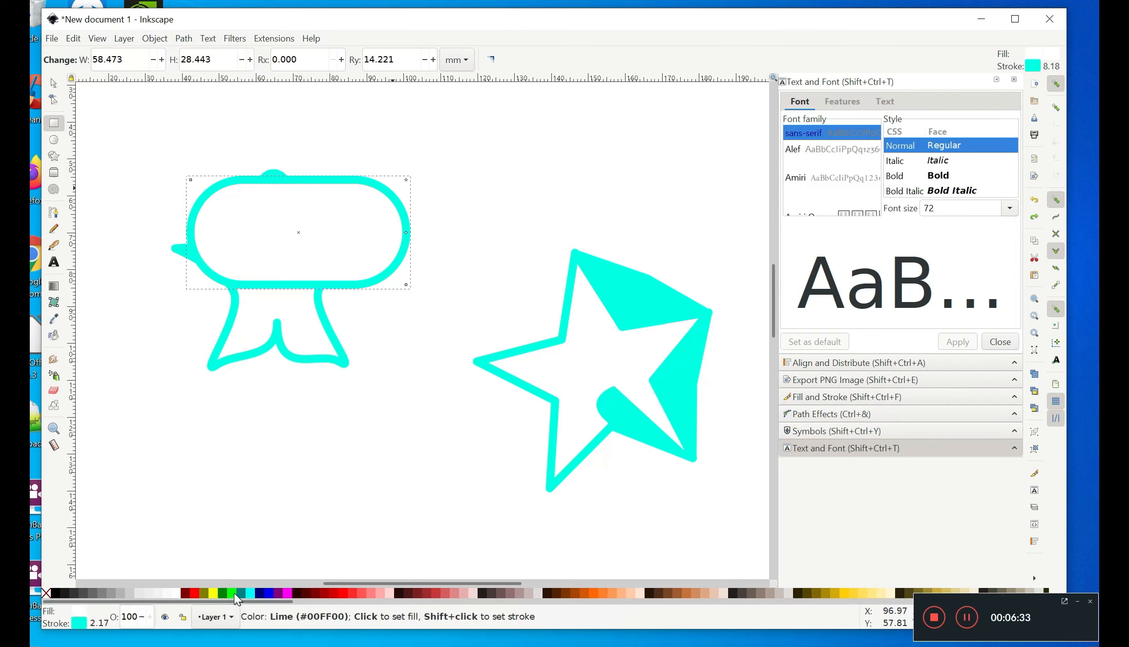
left_click(233, 593)
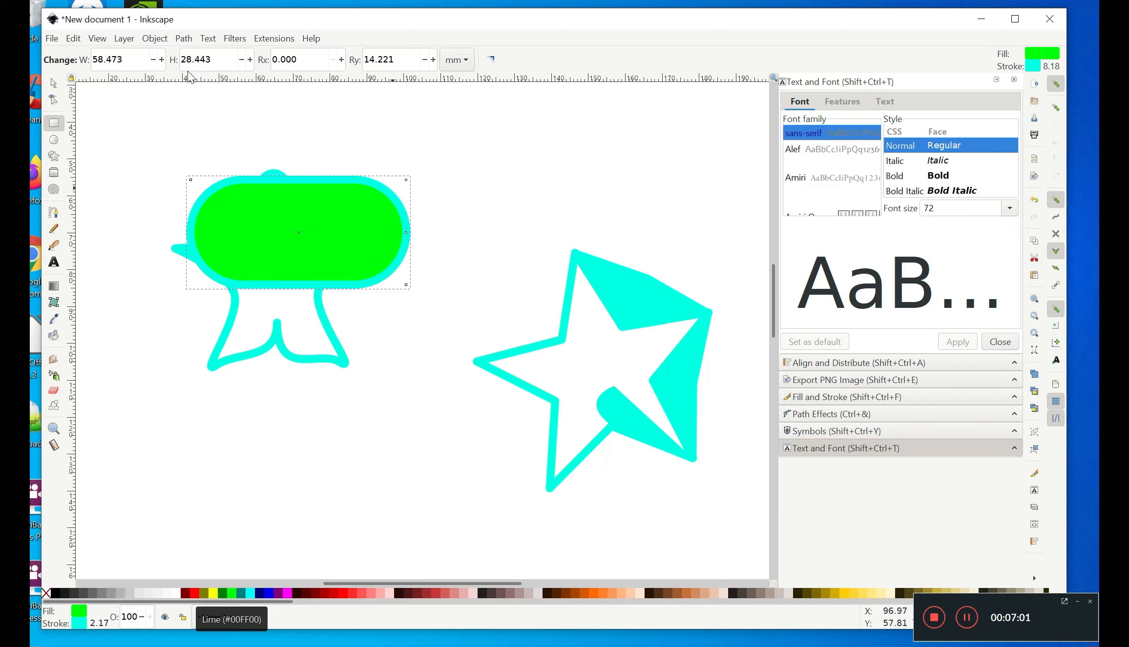
Step: Try a thin rounded rectangle about 48.9 × 2.8 mm above the green one, undo it and leave rectangle drawing
mouse_move(137, 117)
left_mouse_down()
mouse_move(286, 189)
mouse_move(404, 373)
mouse_move(317, 129)
left_mouse_up()
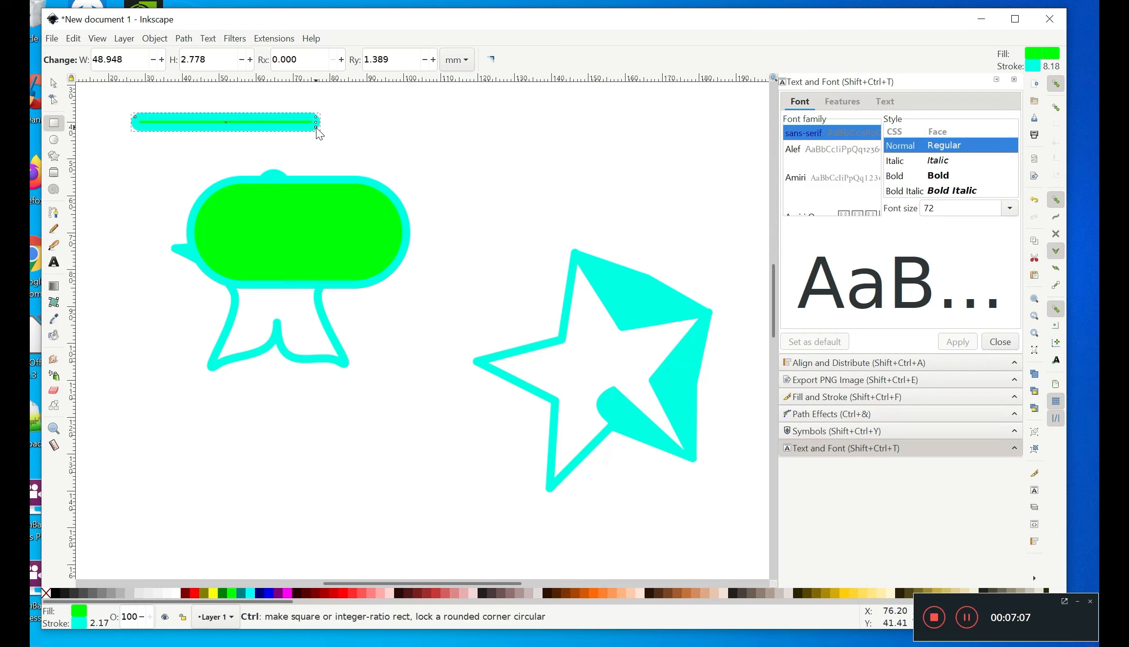
key("ctrl+z")
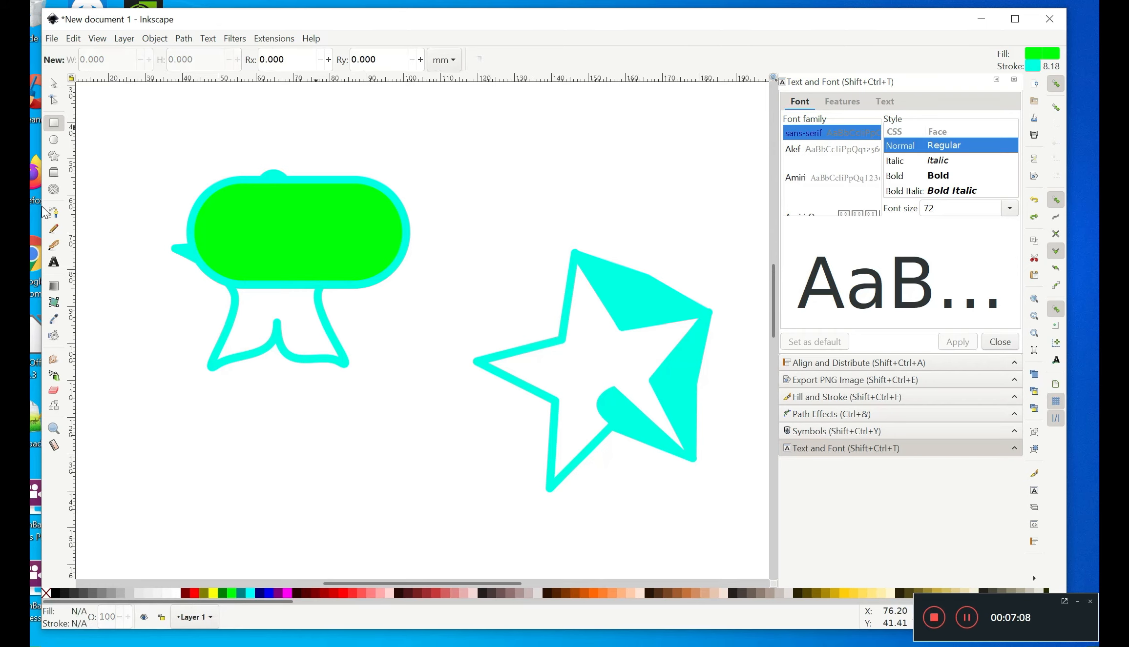
left_click(53, 83)
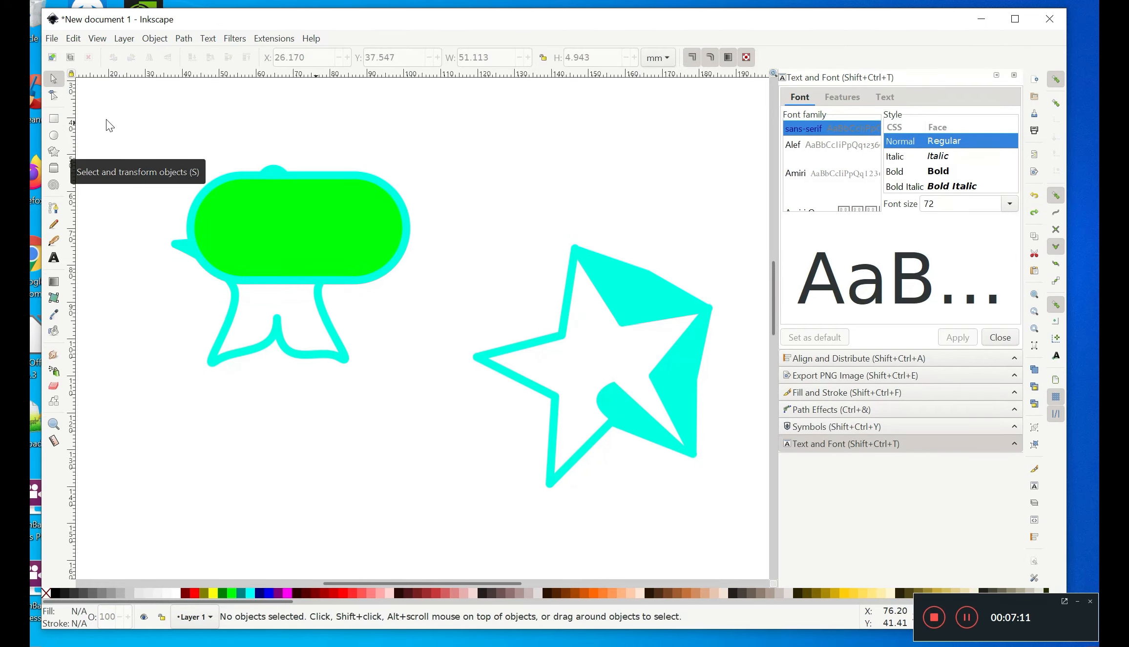
Step: Clip the left star with the green rounded rectangle lying over it, and deselect the result
left_click_drag(107, 120, 460, 411)
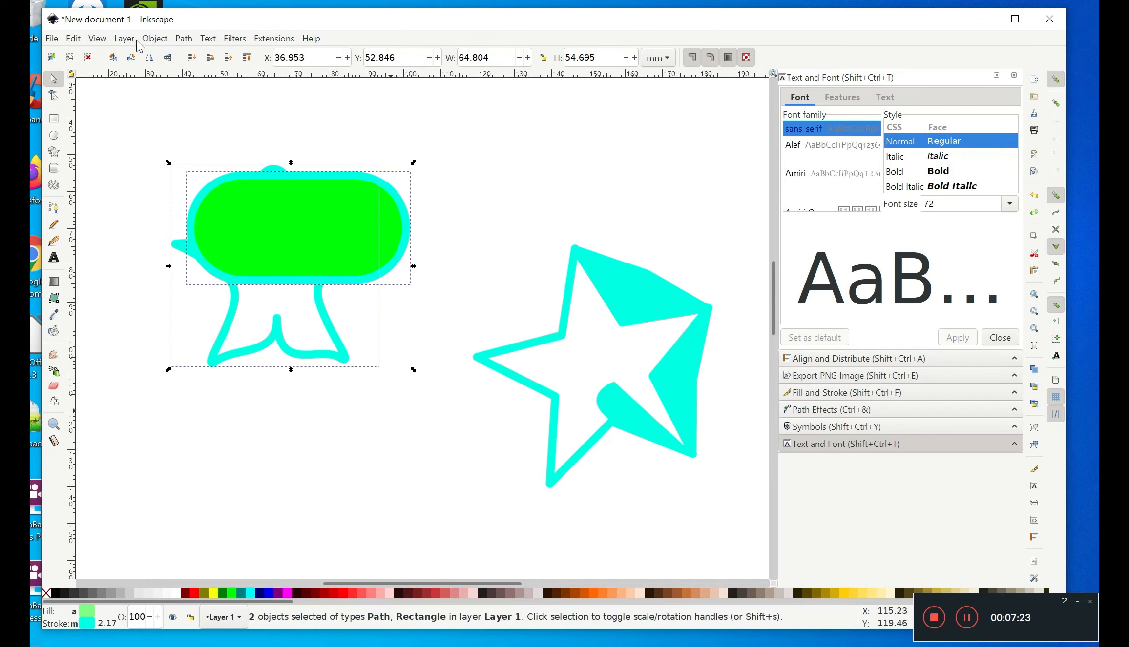
left_click(151, 39)
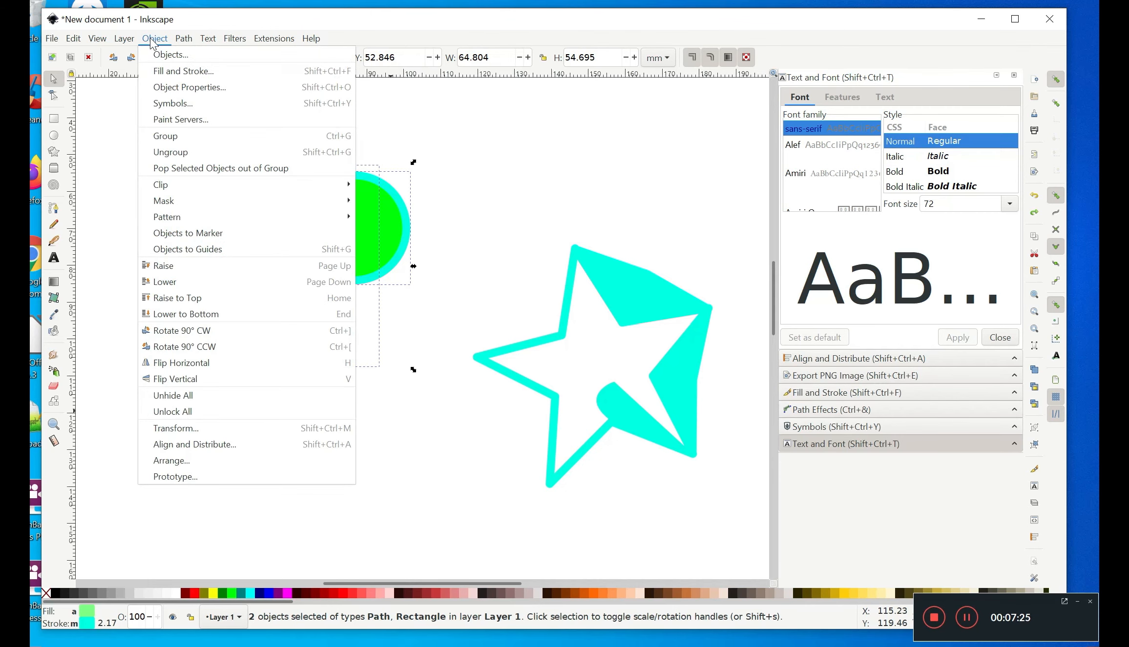
mouse_move(211, 186)
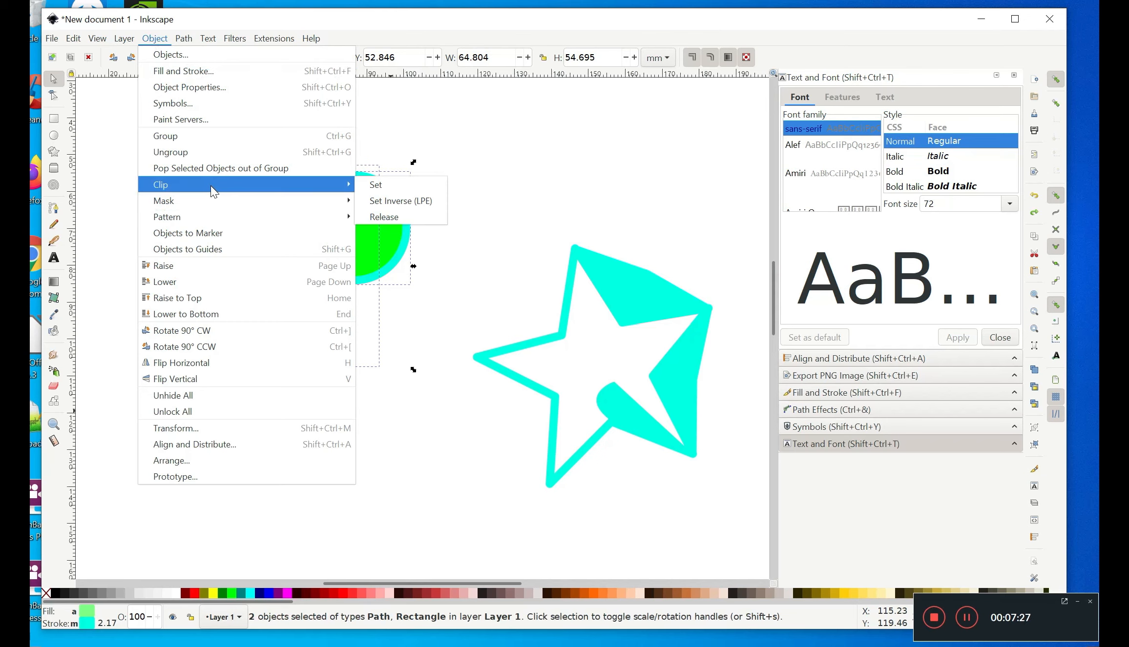
left_click(374, 186)
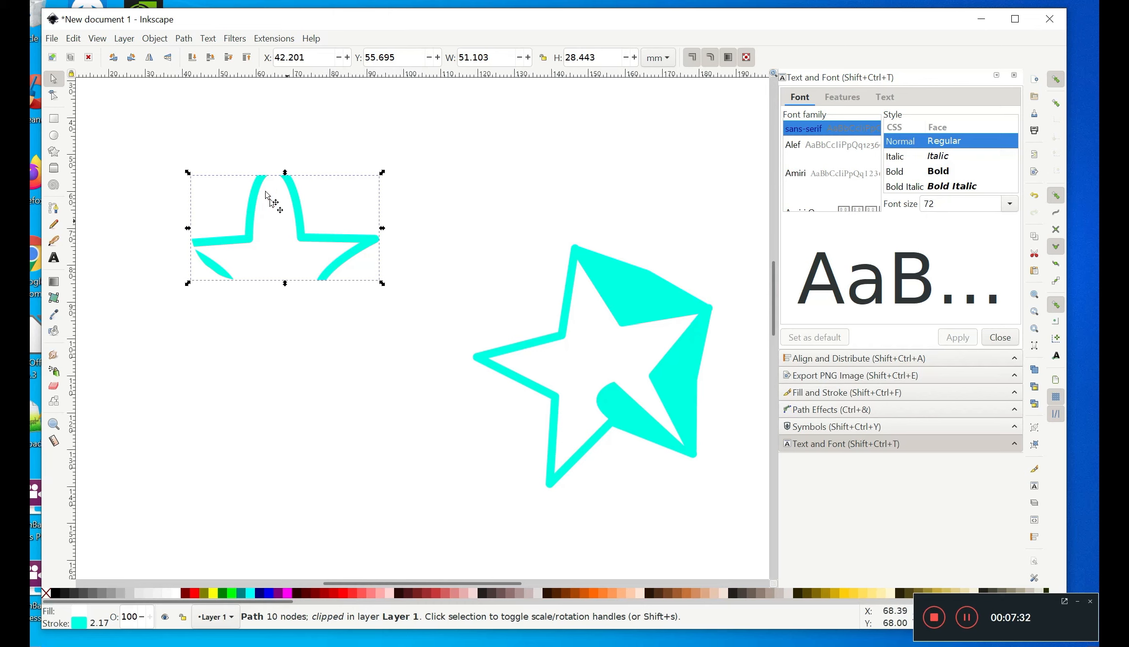
left_click(327, 359)
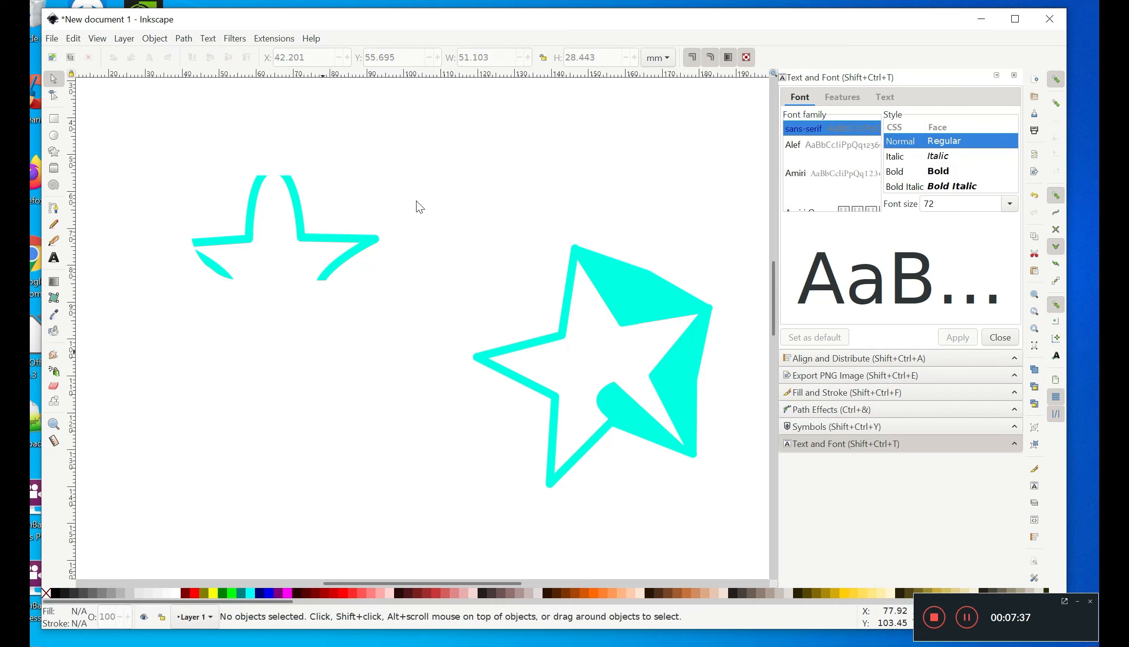
Step: Open the clipped star for node editing, and toggle the display of its clipping path off and on
left_click(54, 96)
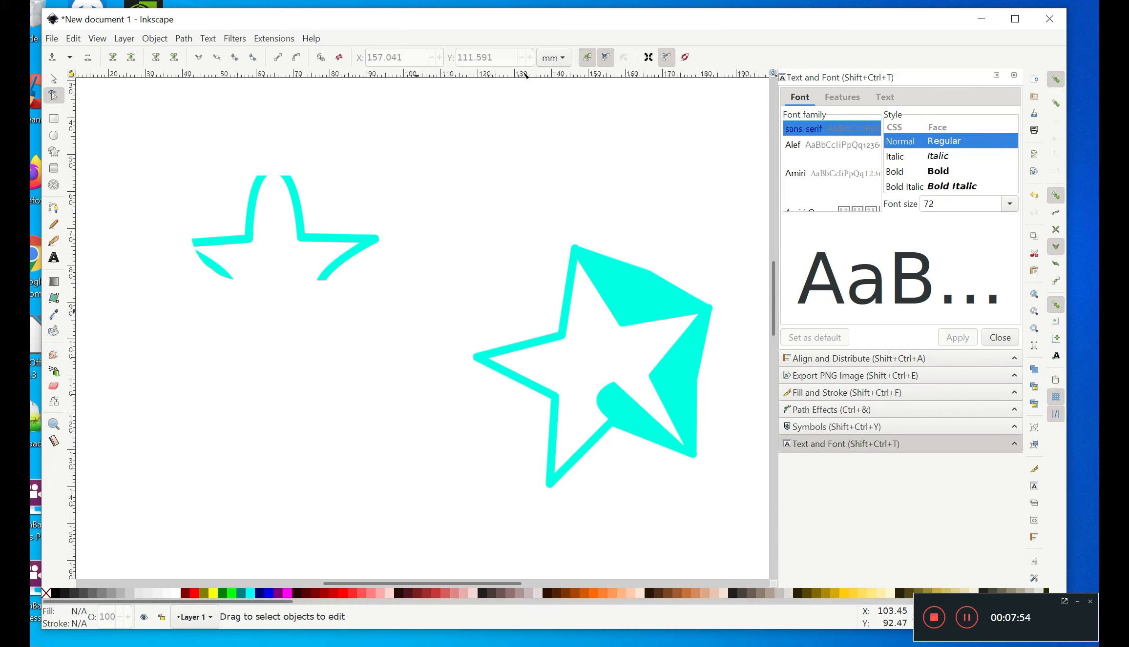
left_click_drag(155, 159, 418, 320)
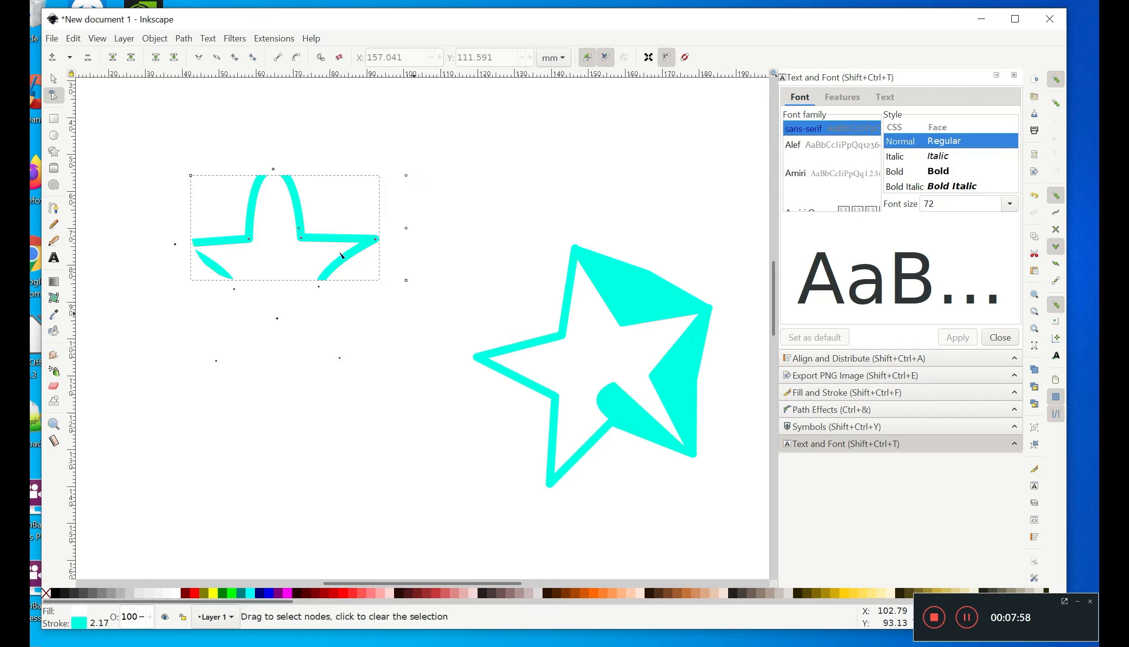
left_click(586, 58)
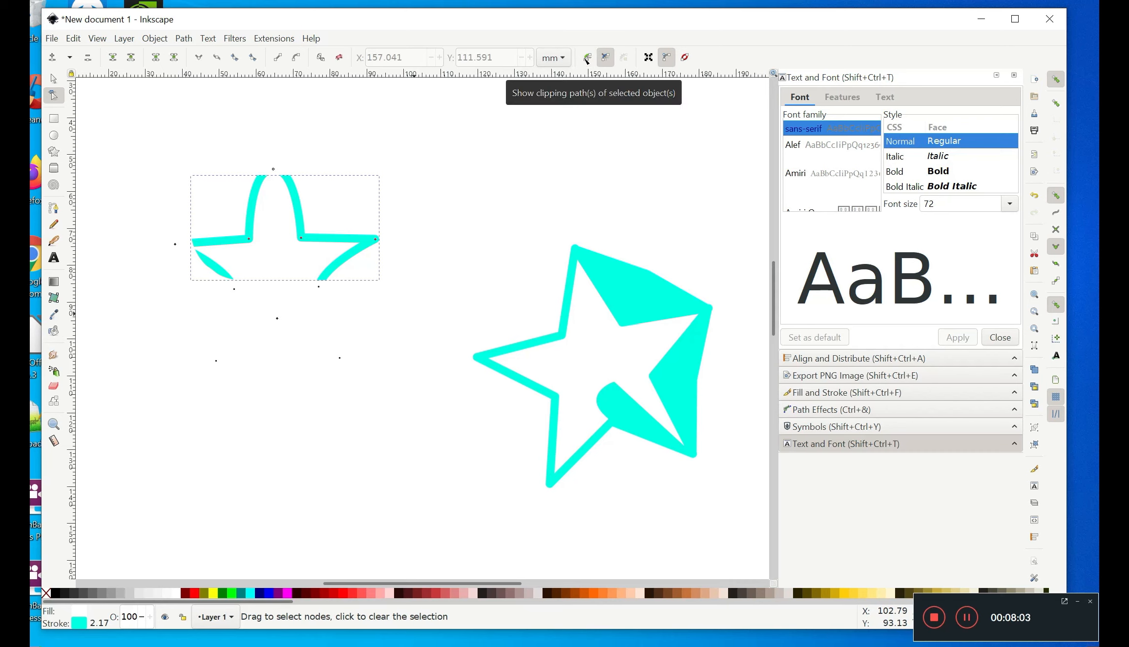
left_click(586, 58)
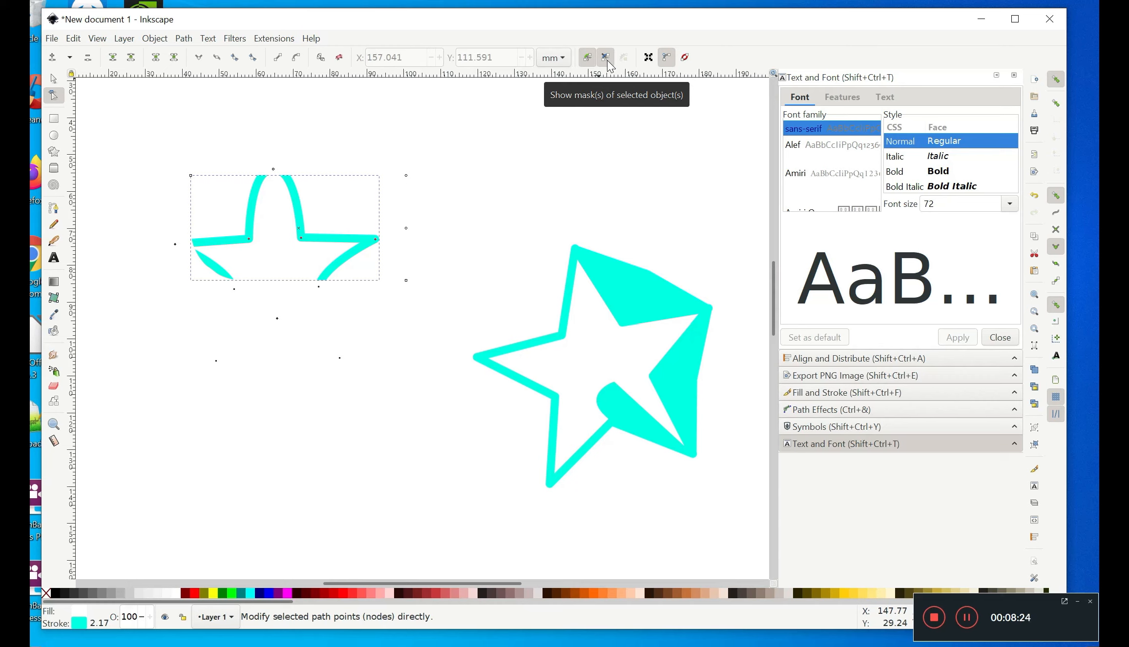
left_click(163, 42)
mouse_move(166, 207)
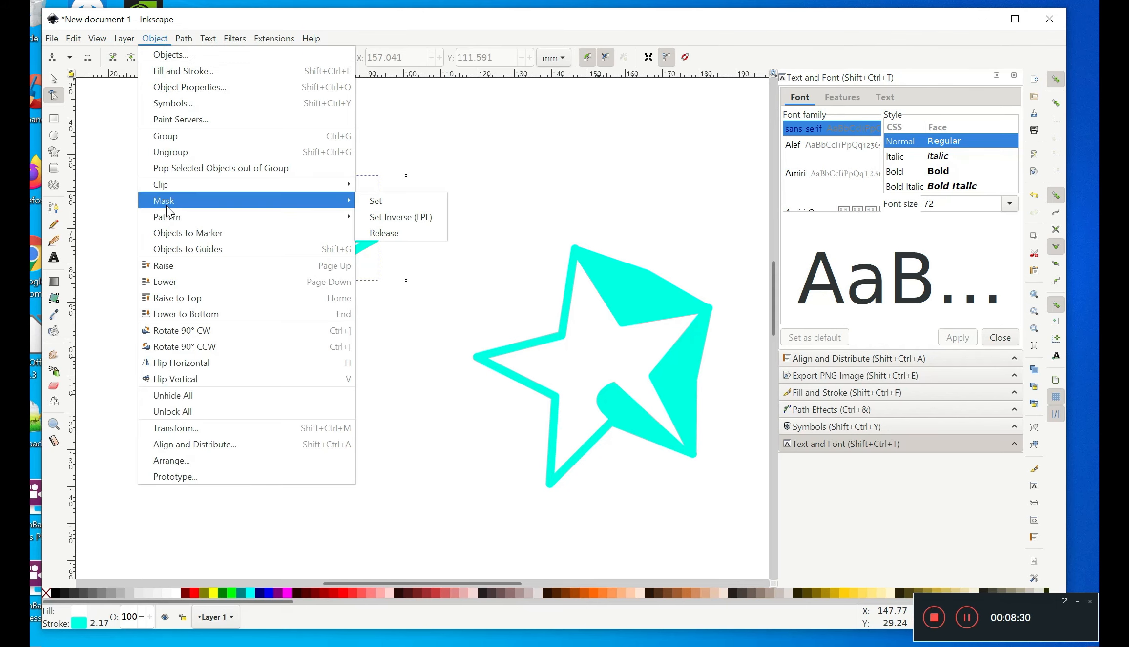
left_click(567, 188)
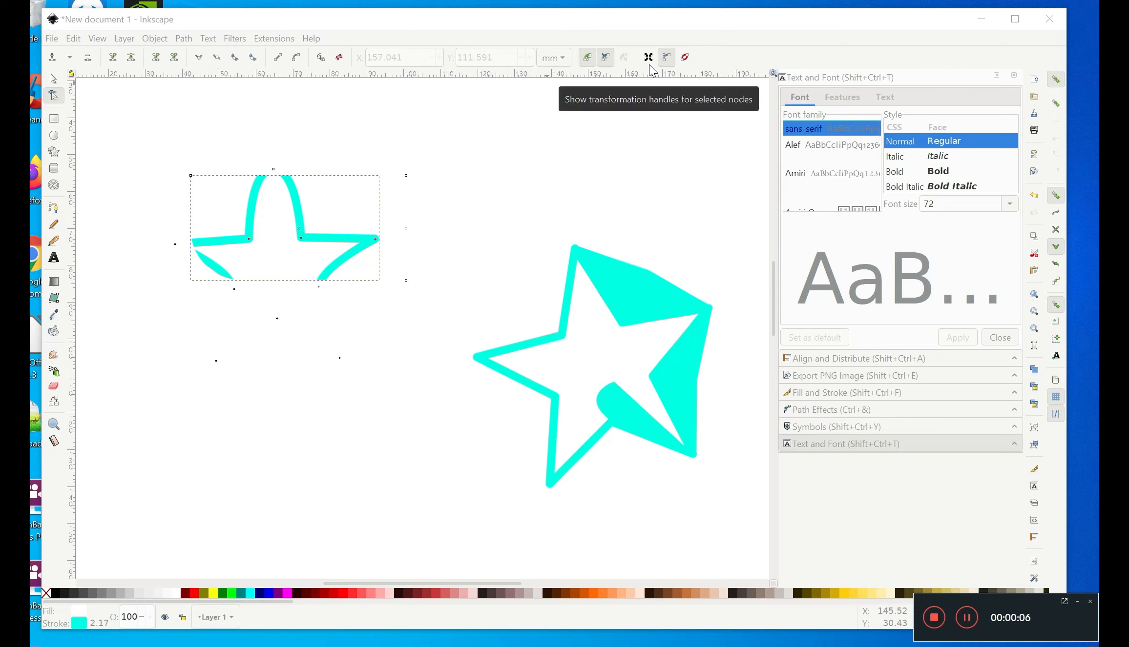
Step: Show the transformation handles with all nodes of the clipped star selected, and hide the handles again
left_click(650, 64)
left_click_drag(163, 137, 513, 391)
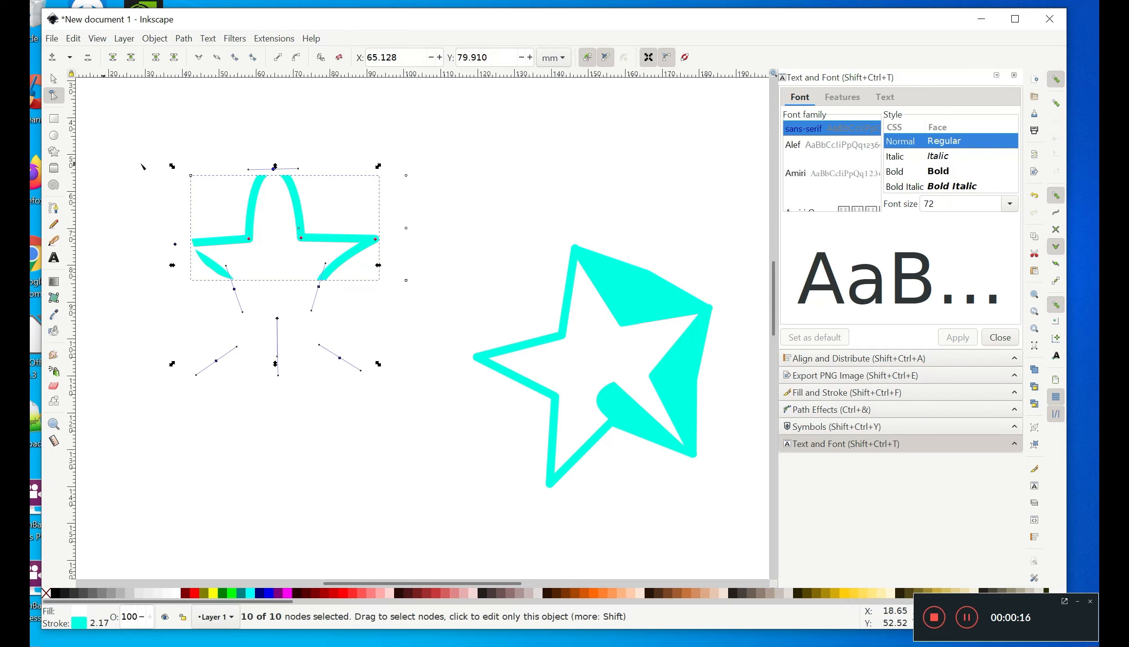
left_click(649, 59)
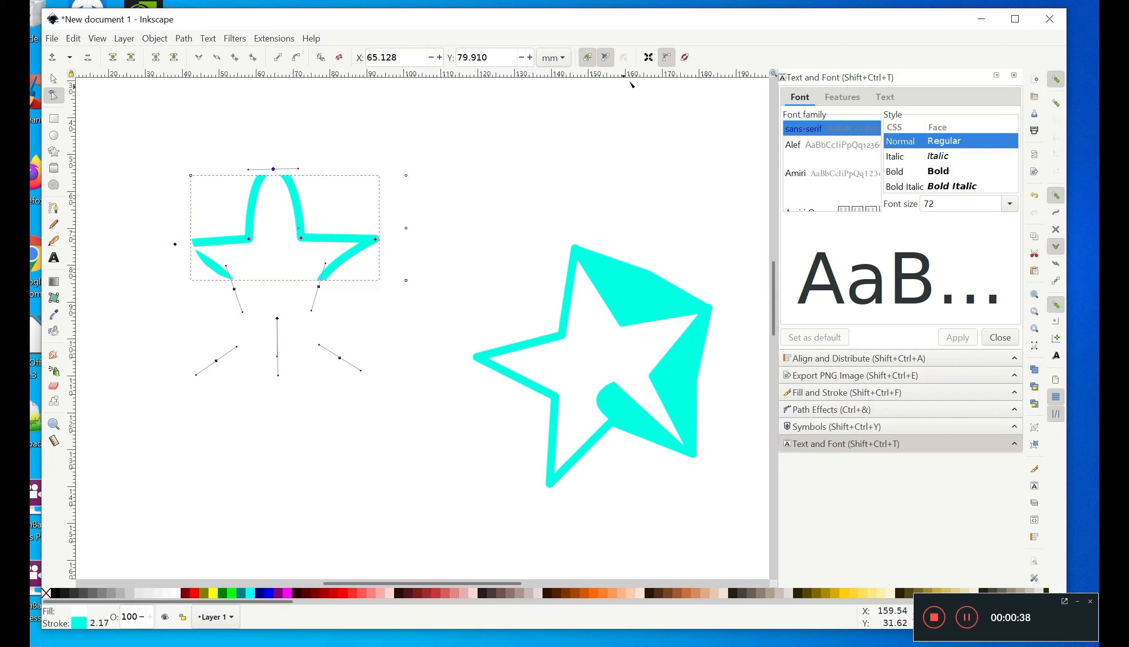
Step: Toggle the display of the Bezier handles on the clipped star's nodes, and clear the selection
left_click(666, 58)
left_click(668, 58)
left_click(580, 172)
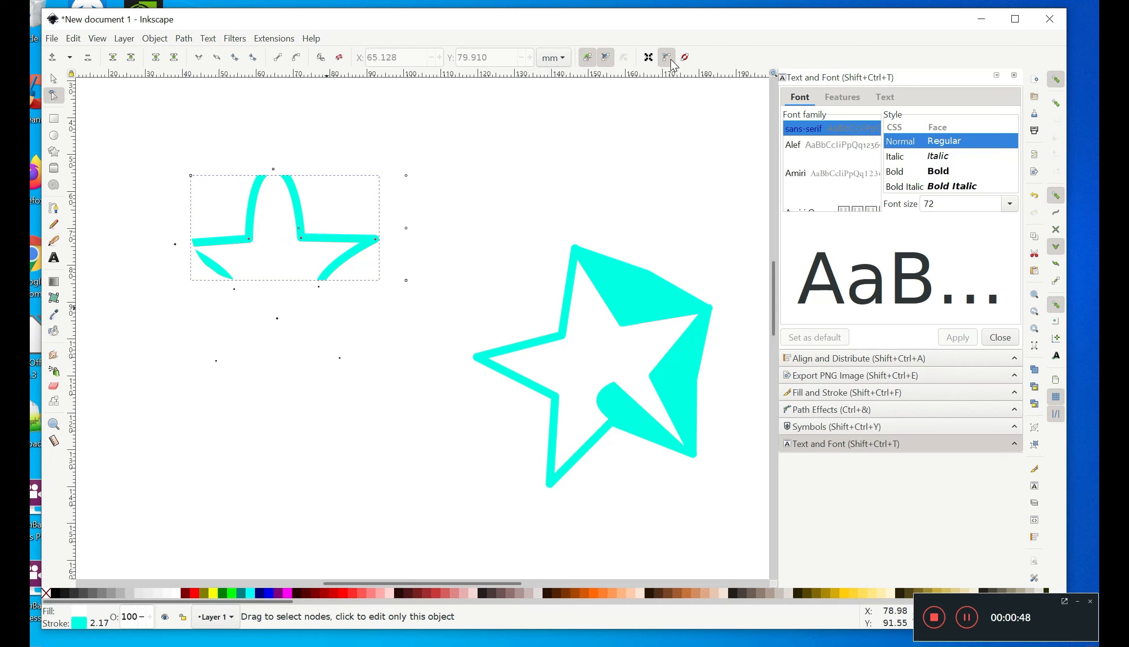
left_click(666, 57)
left_click(598, 155)
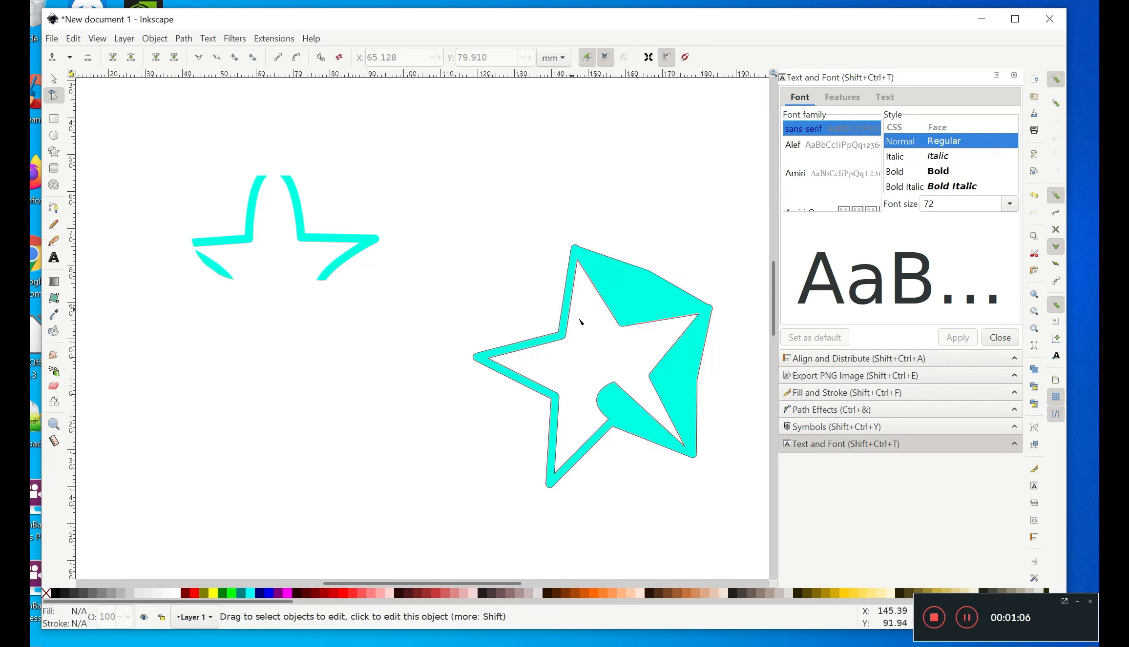
Step: Select the whole right star for node editing
left_click_drag(484, 217, 684, 510)
left_click_drag(430, 212, 746, 532)
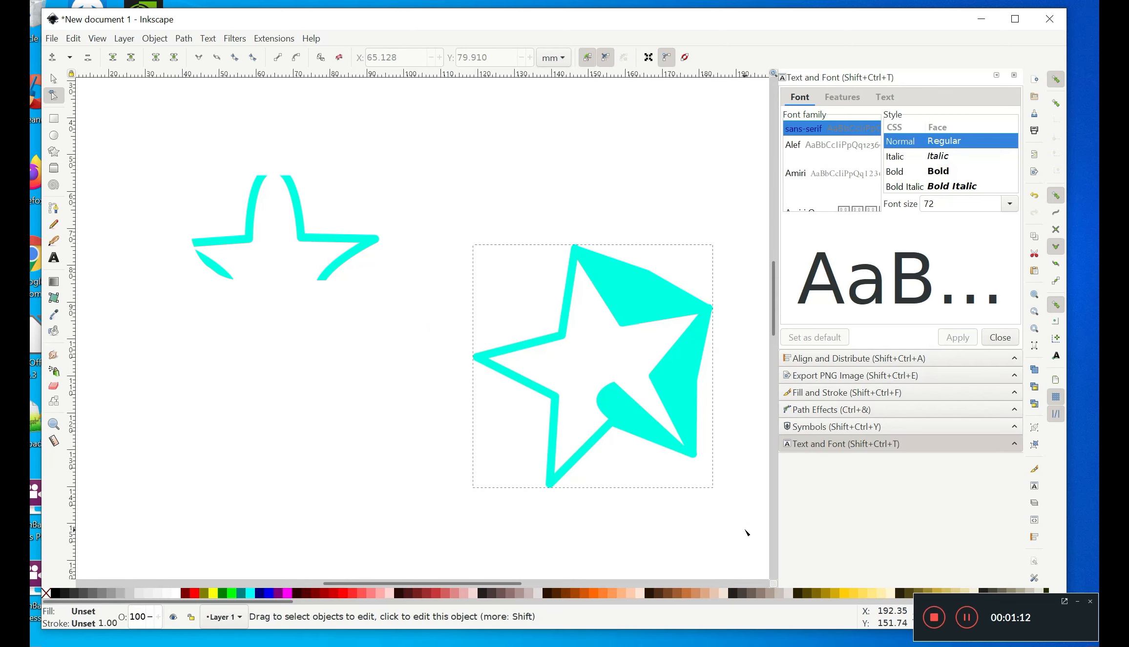